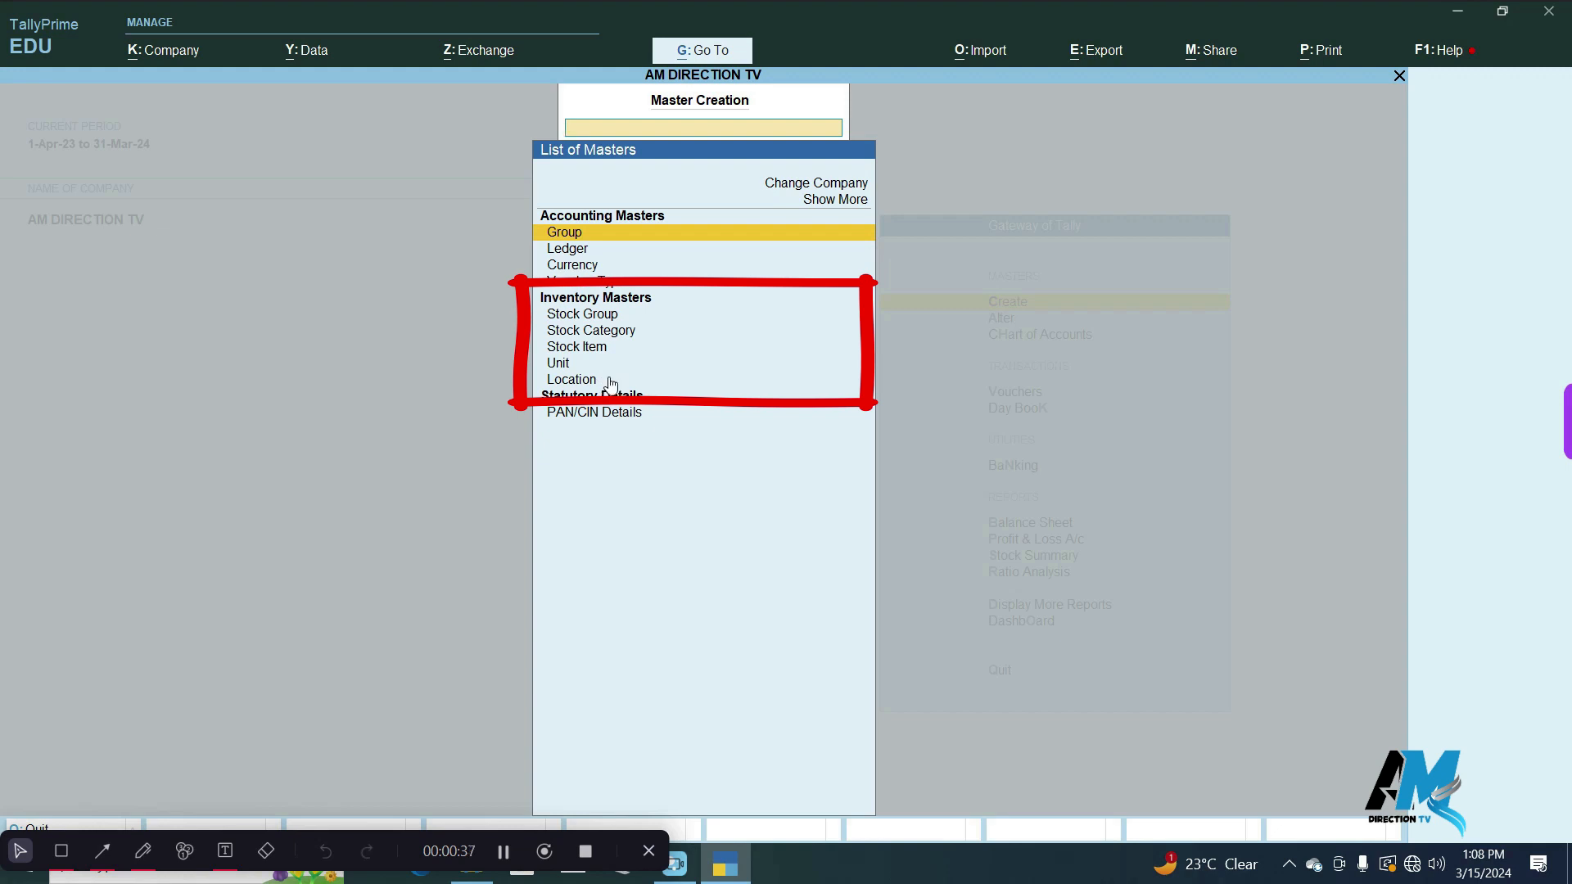
Create a stock group named Moniter under Primary, with item quantities set not to be added.
{"action": "left_click", "coordinate": [610, 320]}
{"action": "type", "text": "Mo"}
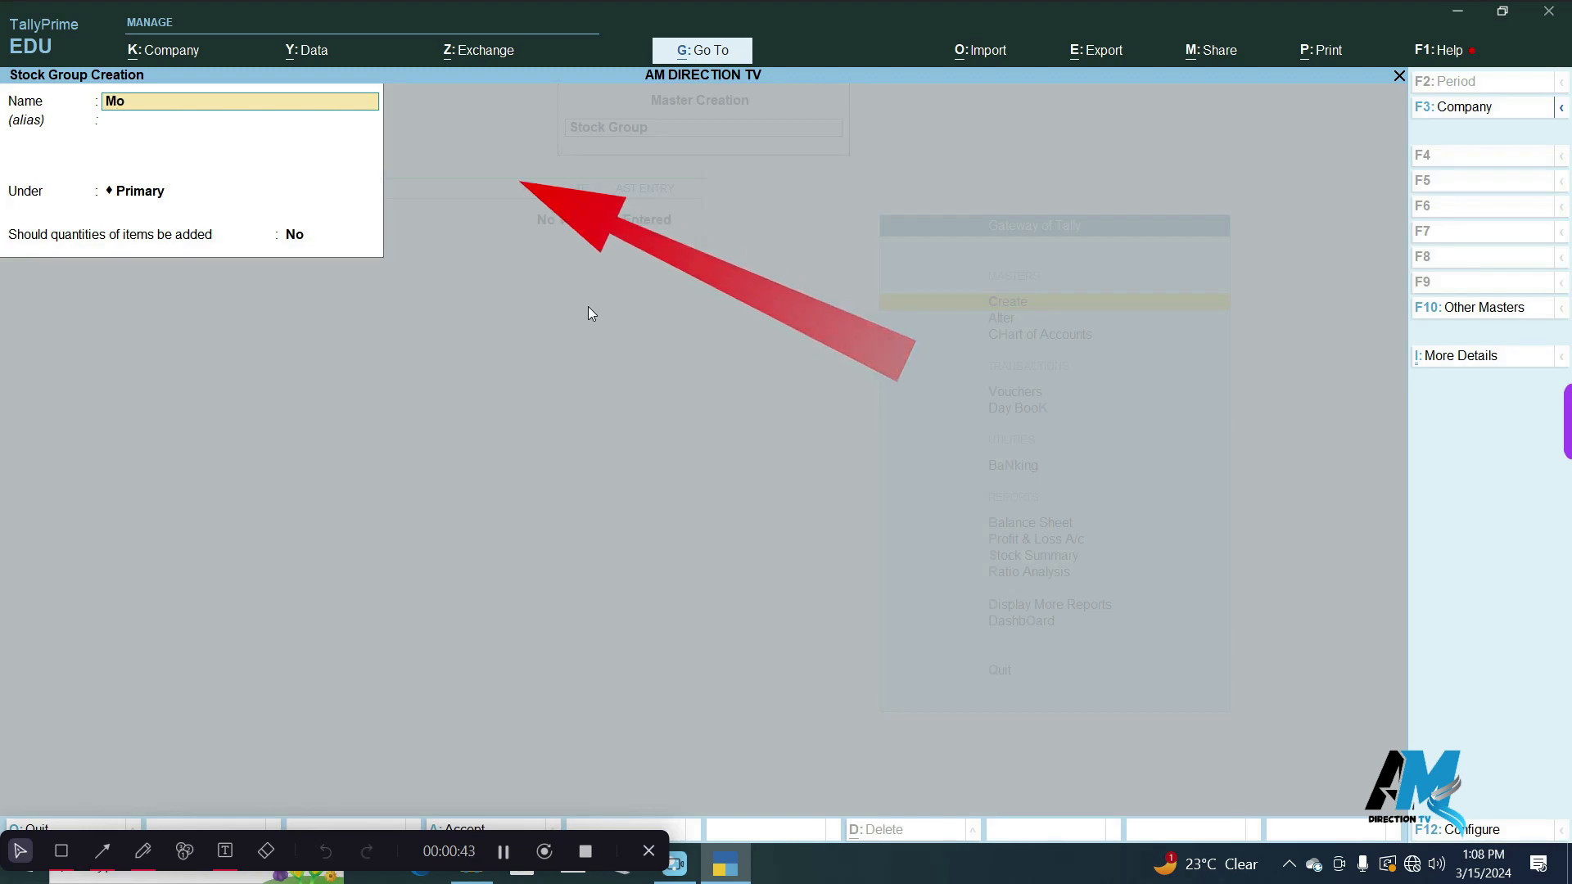
{"action": "type", "text": "nite"}
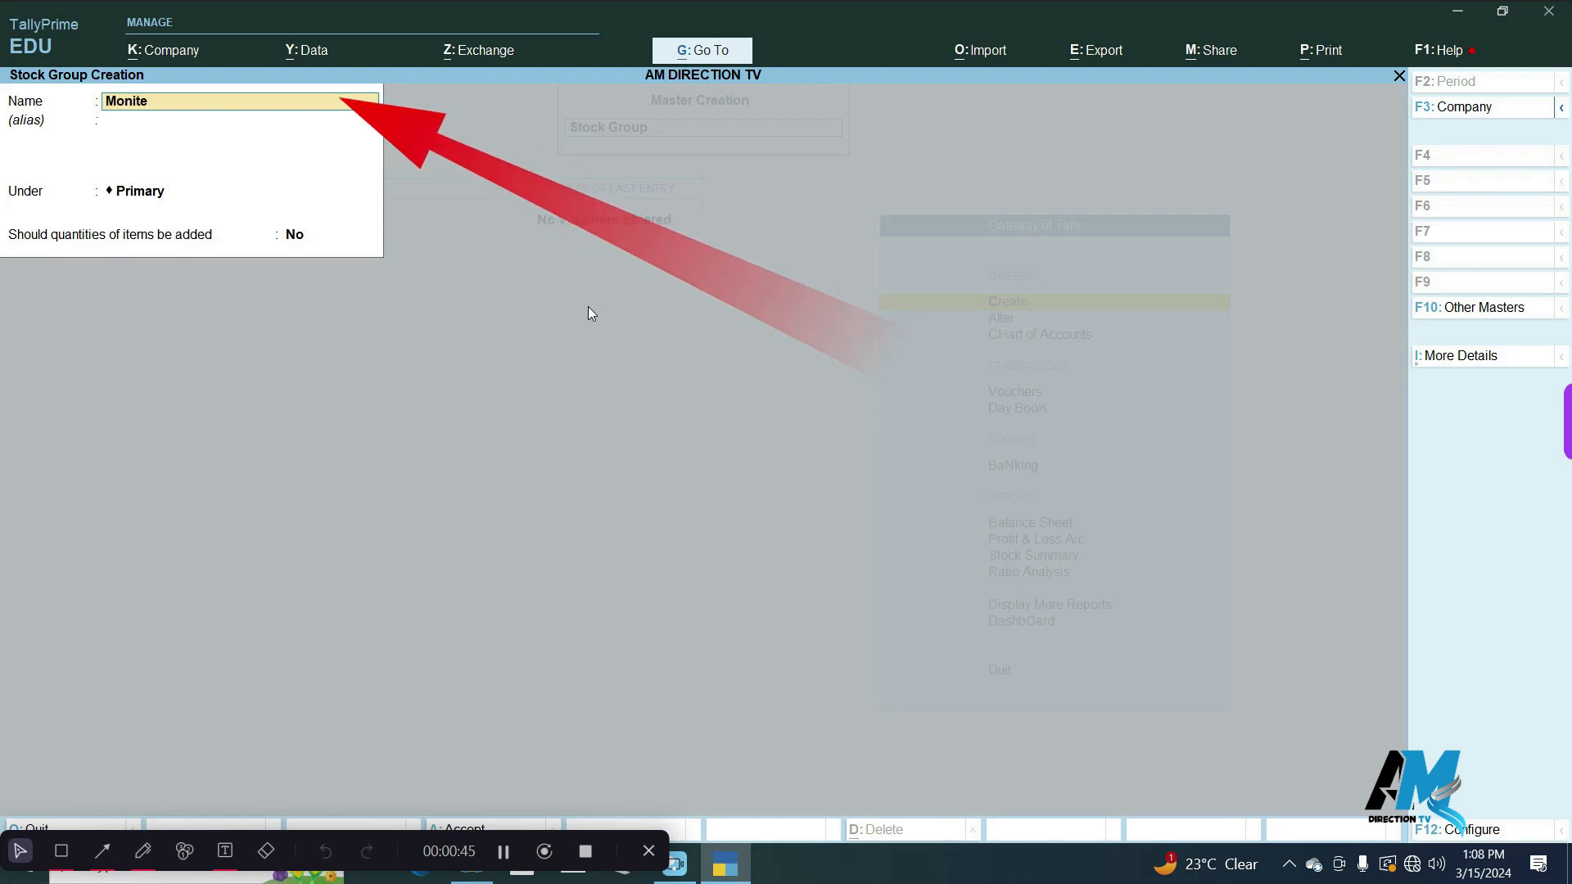
{"action": "type", "text": "r"}
{"action": "key", "text": "Return"}
{"action": "key", "text": "Return"}
{"action": "key", "text": "Return"}
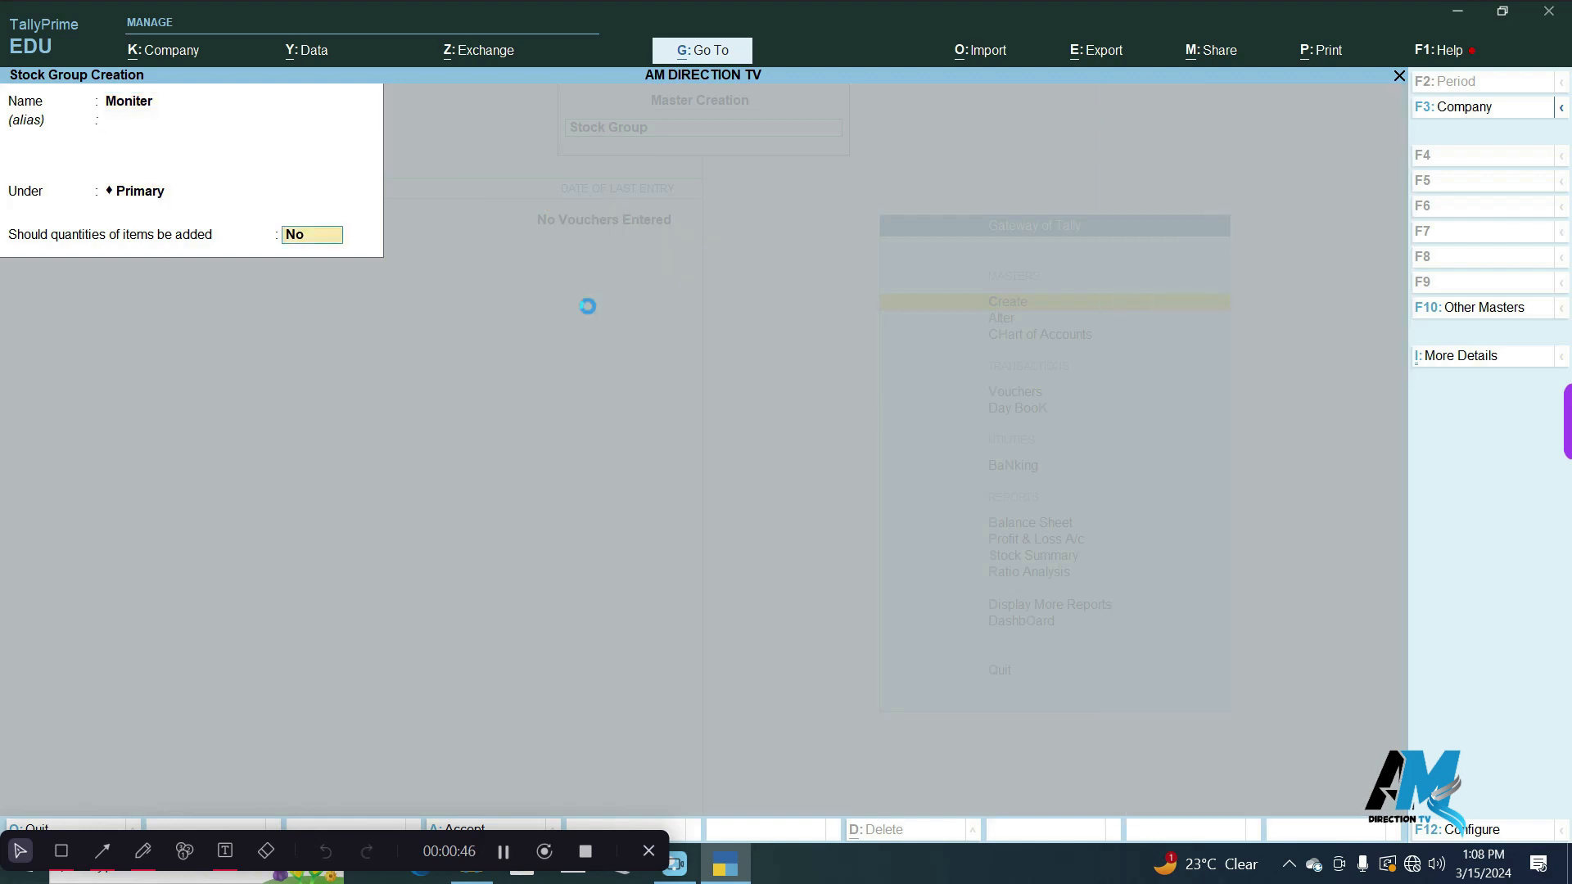
{"action": "key", "text": "Return"}
Start a new stock item named LGmoniter and place it under the Moniter group.
{"action": "key", "text": "Return"}
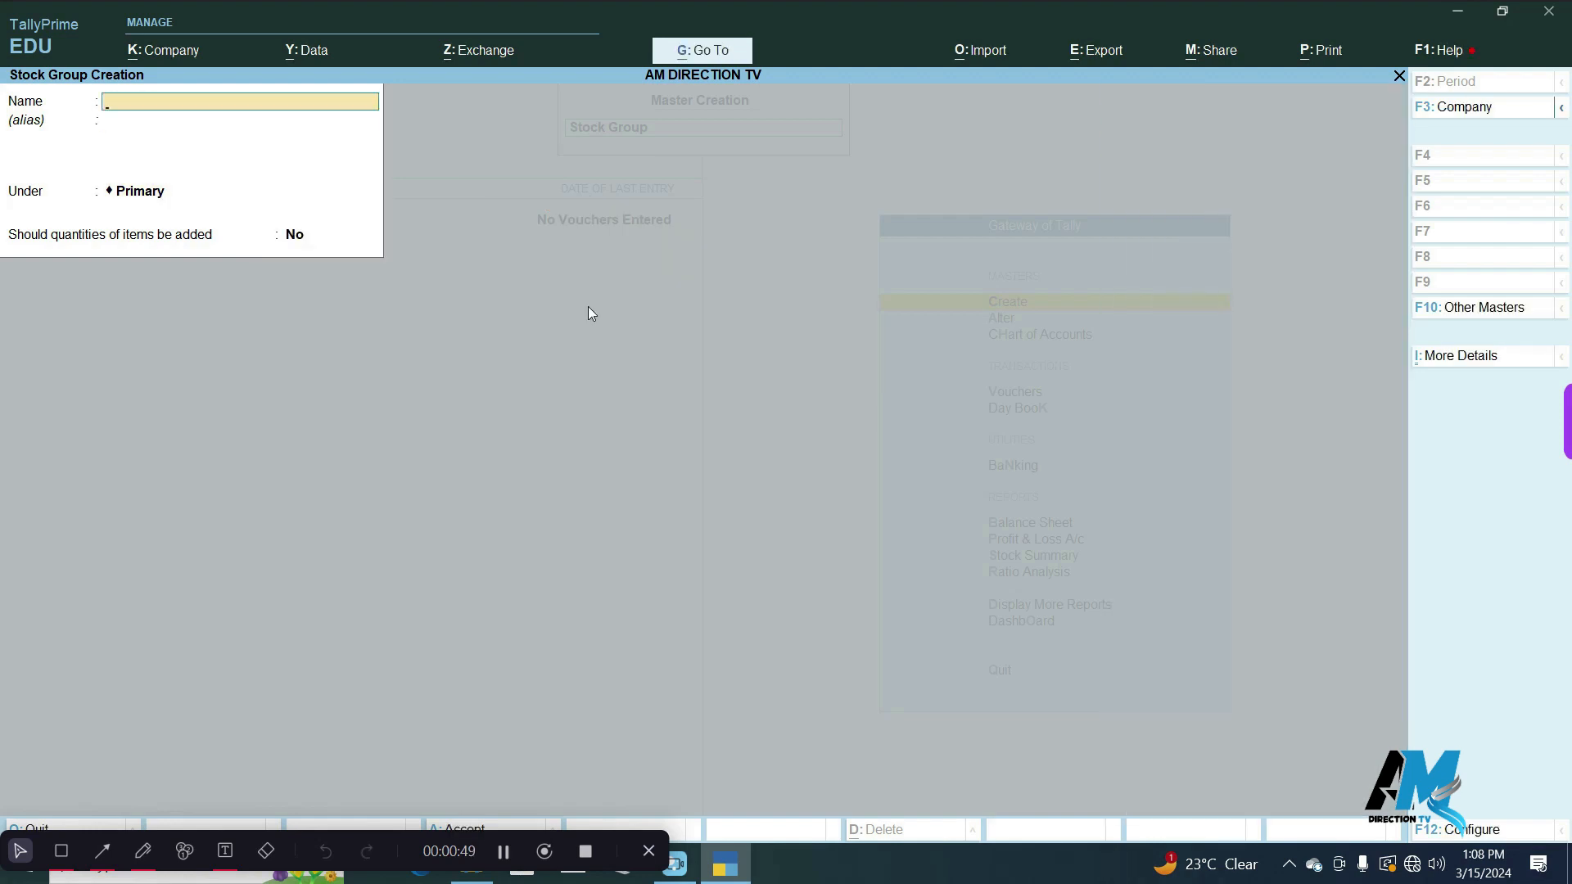
{"action": "key", "text": "Escape"}
{"action": "key", "text": "Return"}
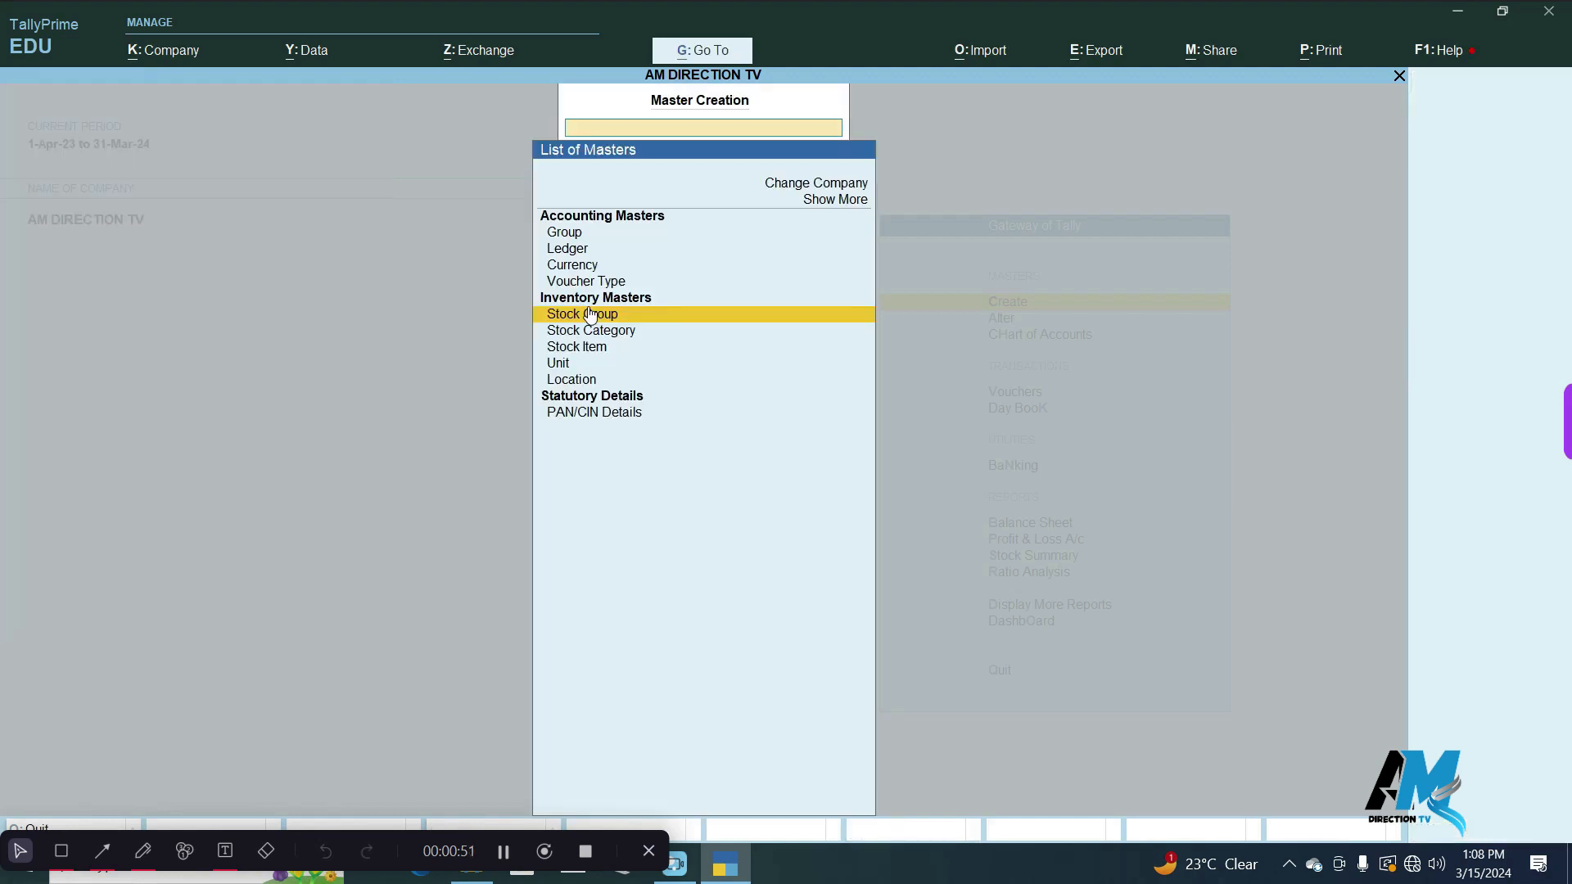
{"action": "key", "text": "Down"}
{"action": "key", "text": "Down"}
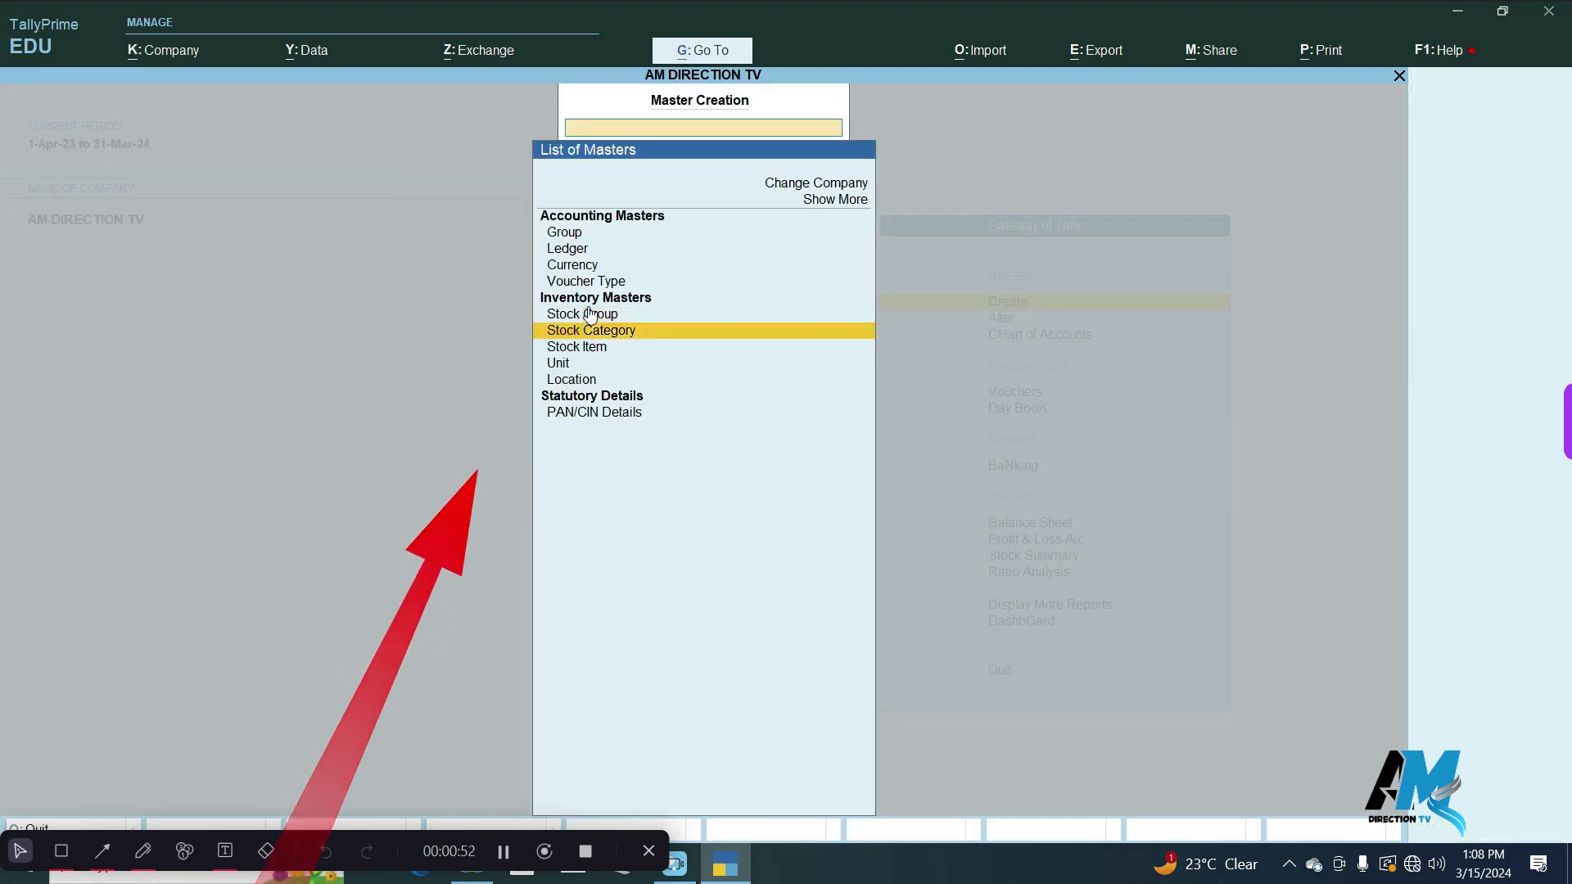
{"action": "key", "text": "Return"}
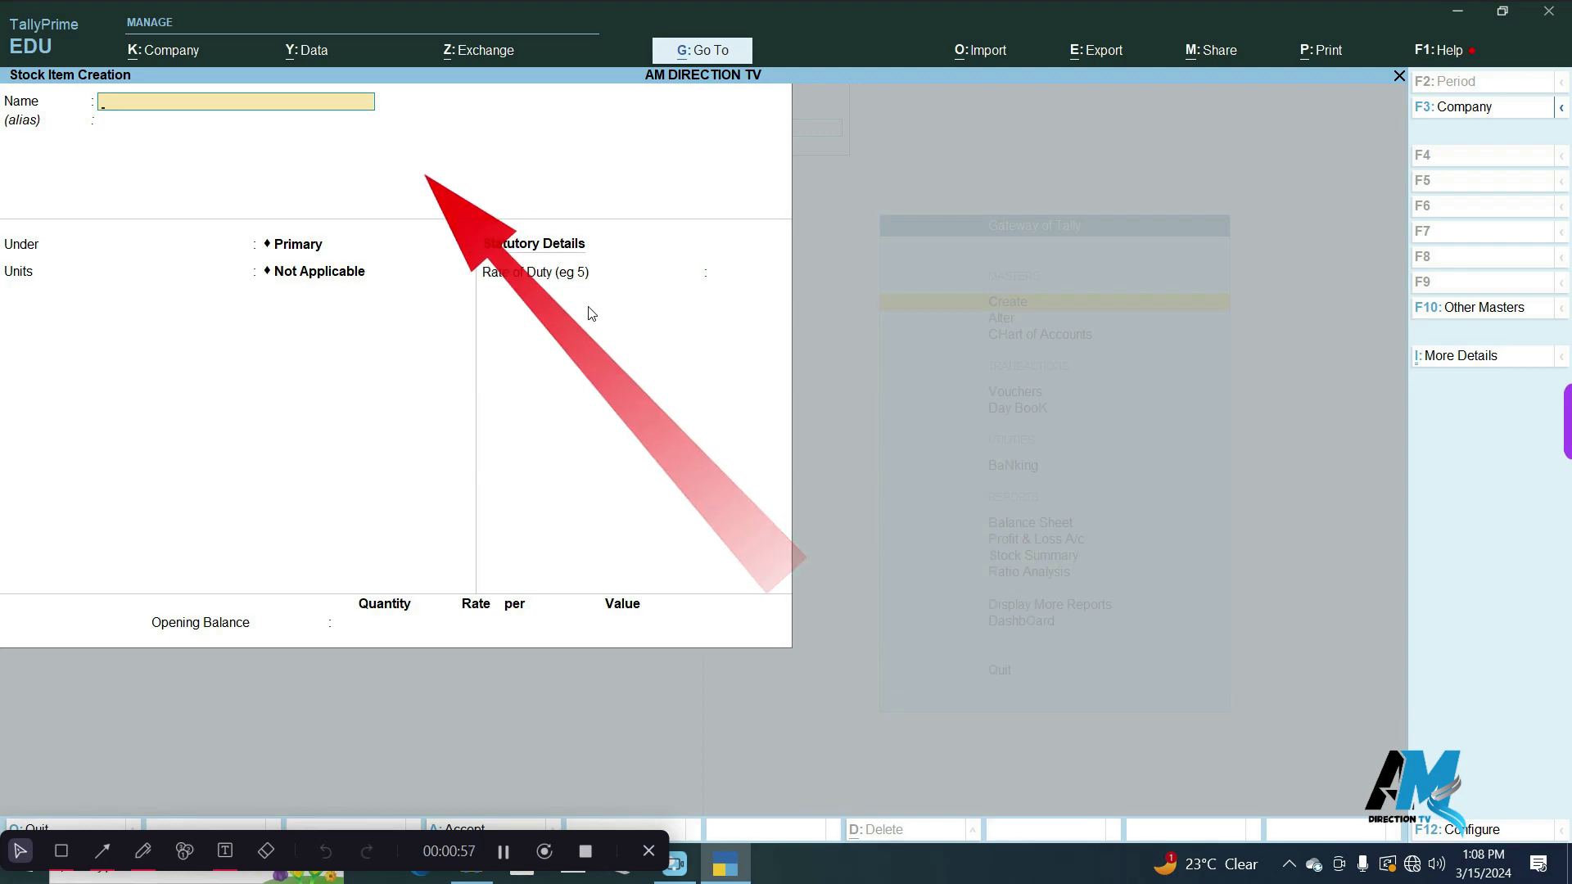
{"action": "type", "text": "LG"}
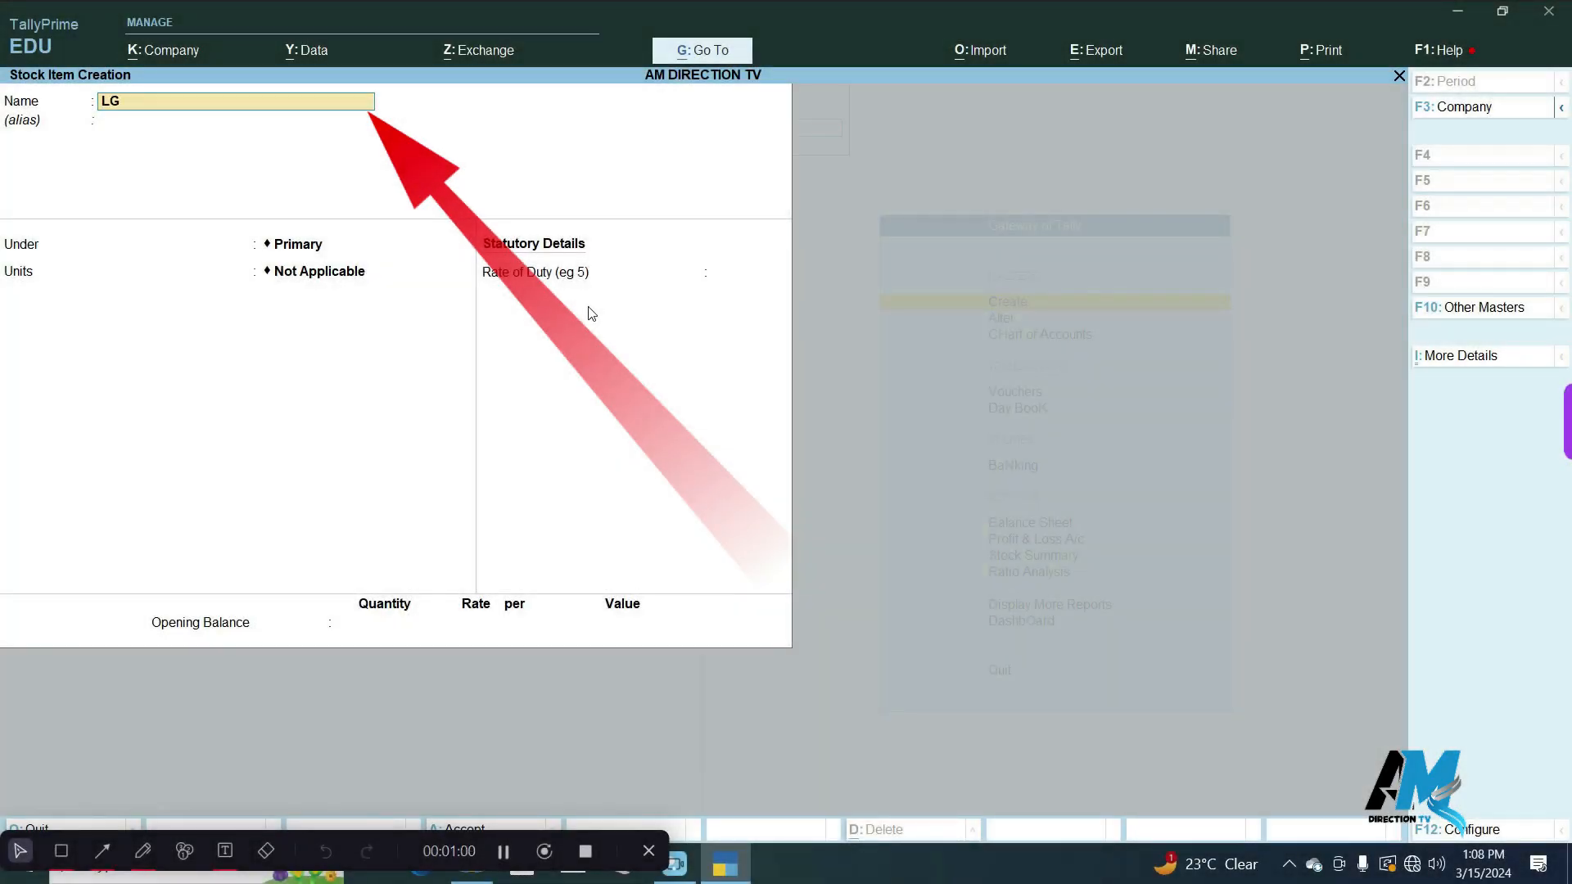
{"action": "type", "text": "moniter"}
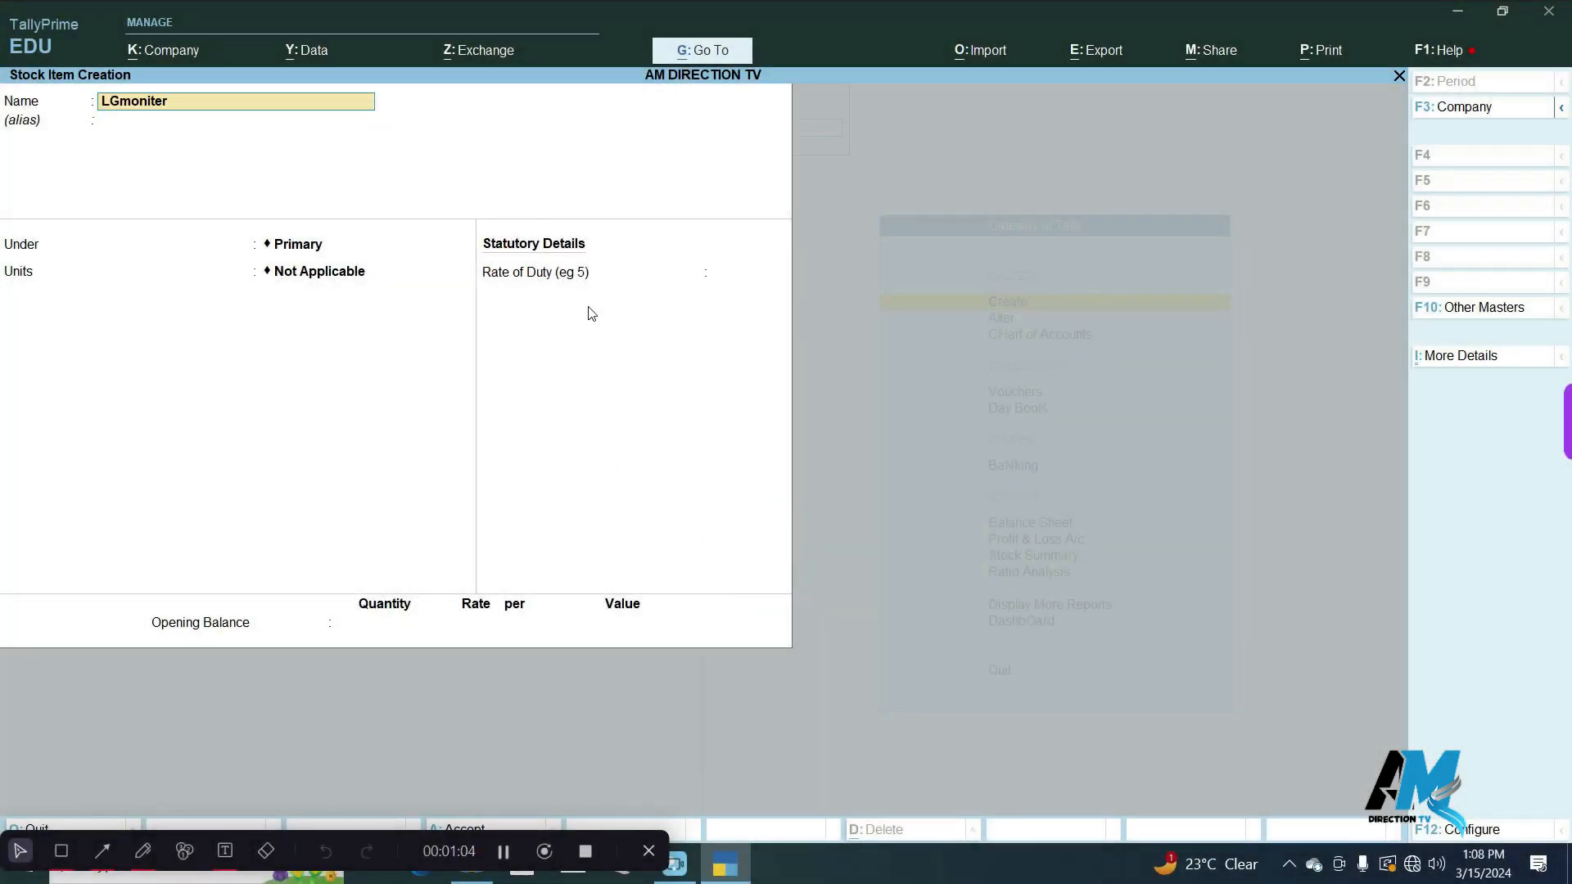
{"action": "key", "text": "Return"}
{"action": "mouse_move", "coordinate": [1083, 58]}
{"action": "left_mouse_down"}
{"action": "mouse_move", "coordinate": [1084, 100]}
{"action": "mouse_move", "coordinate": [1261, 199]}
{"action": "mouse_move", "coordinate": [1422, 73]}
{"action": "mouse_move", "coordinate": [1082, 65]}
{"action": "left_mouse_up"}
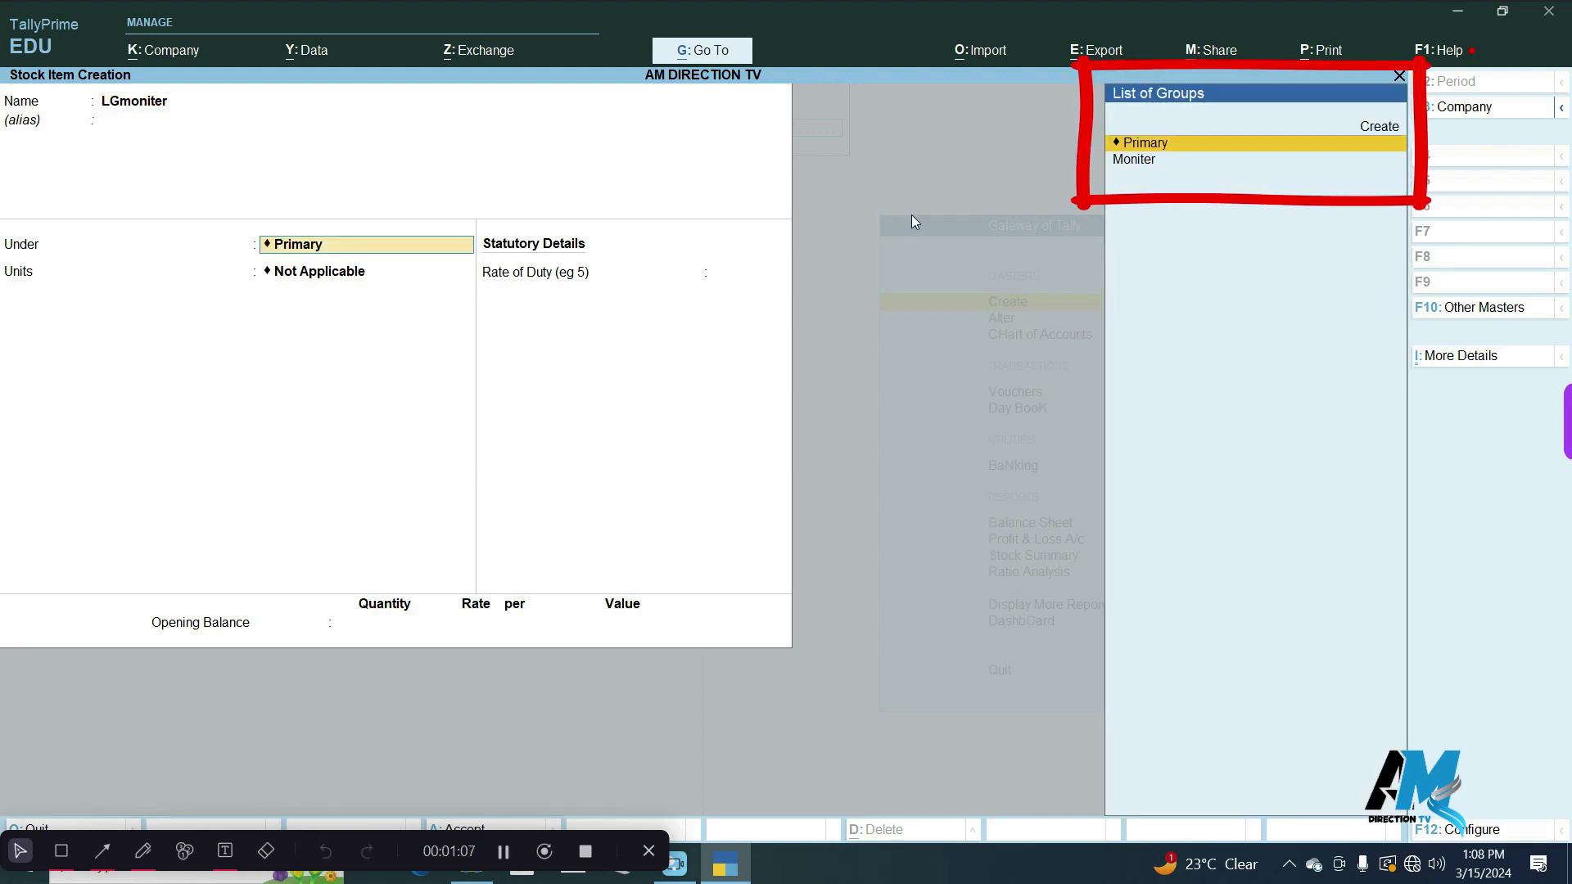
{"action": "left_click", "coordinate": [1145, 164]}
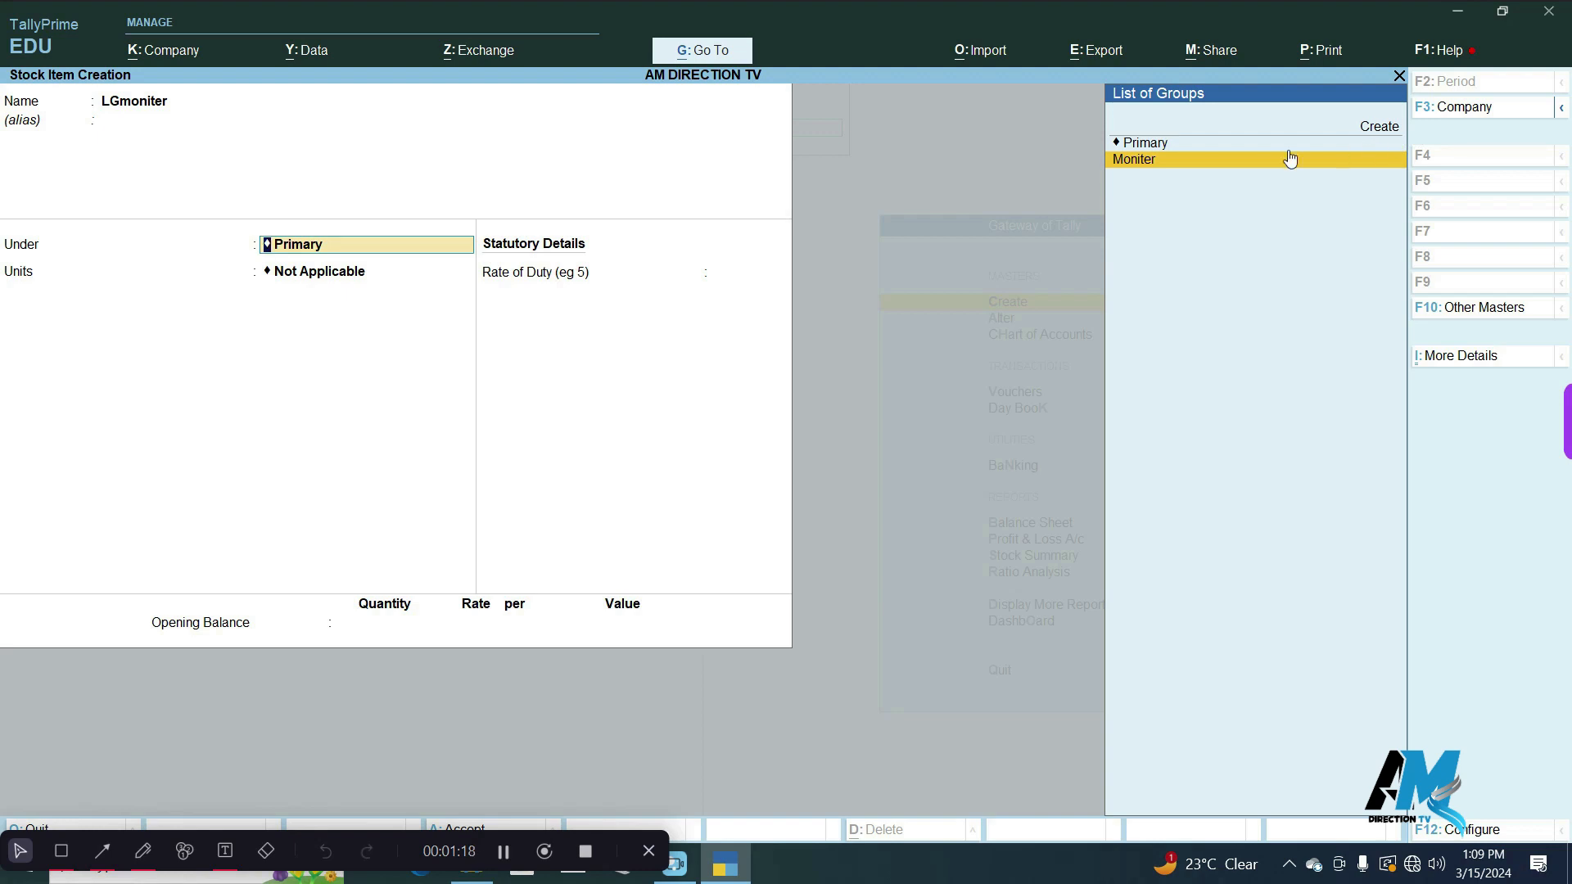
{"action": "left_click", "coordinate": [1194, 160]}
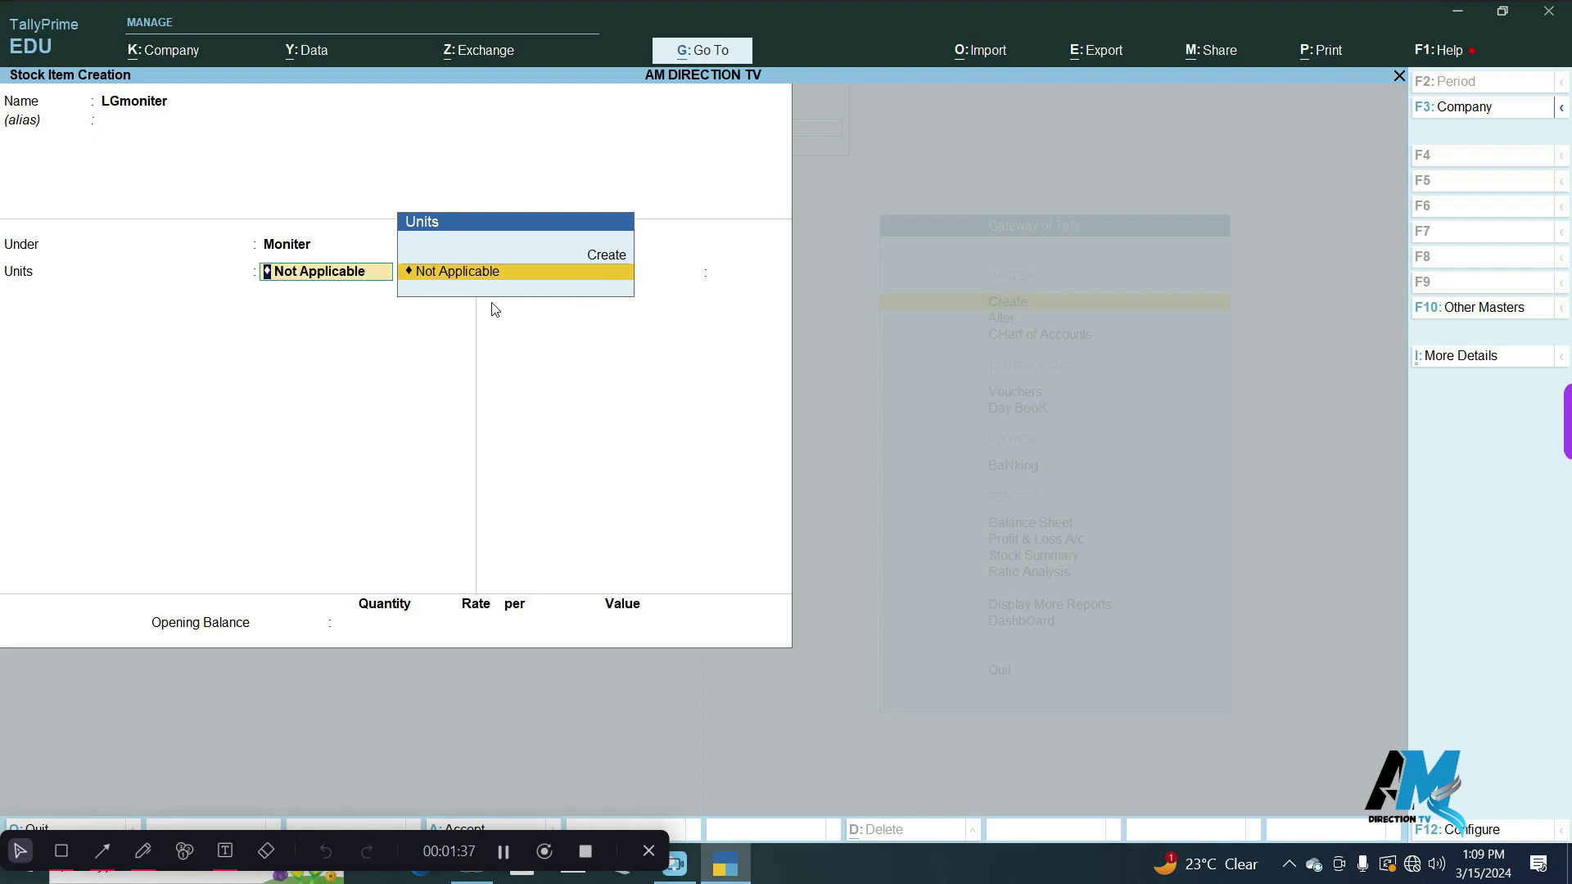
Create a simple unit with the symbol kg and 0 decimal places for the LGmoniter item.
{"action": "left_click", "coordinate": [616, 257]}
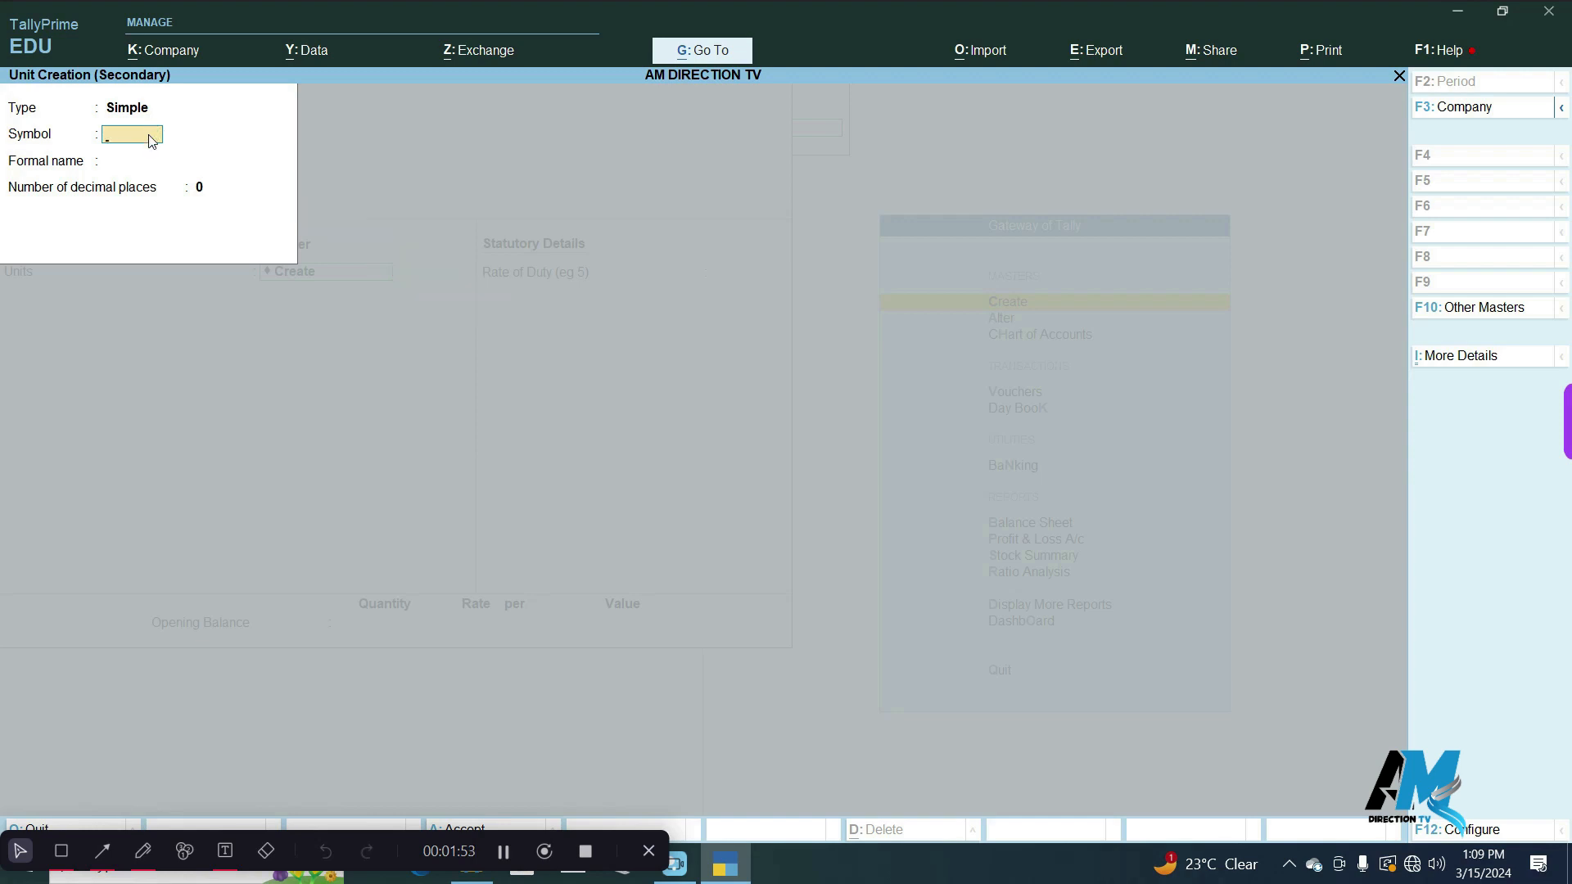
{"action": "type", "text": "kg"}
{"action": "key", "text": "Return"}
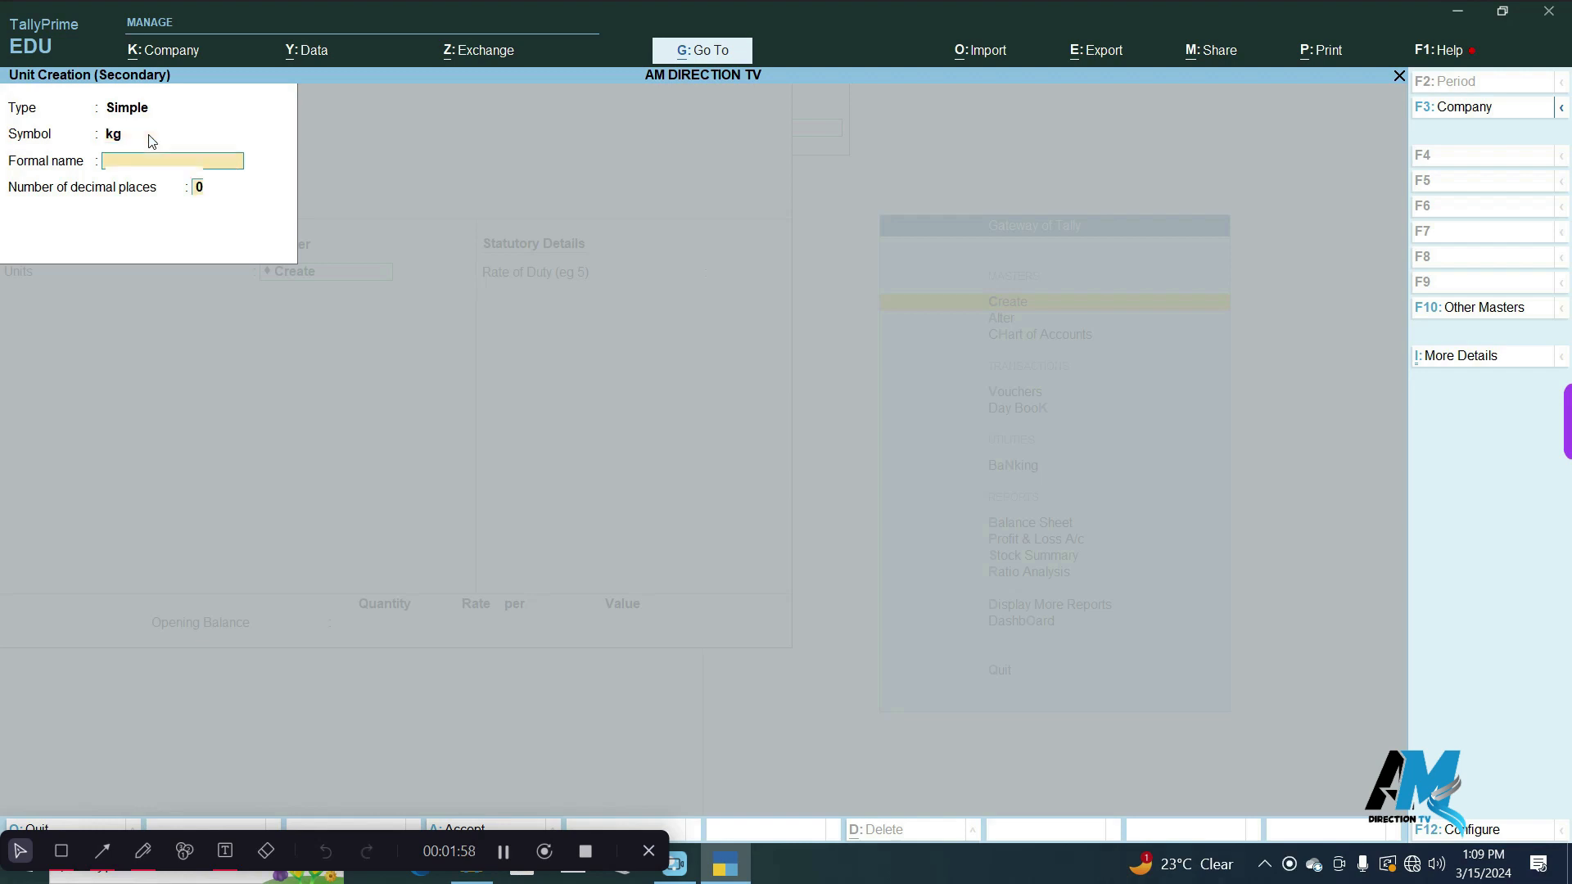
{"action": "key", "text": "Return"}
{"action": "key", "text": "Return"}
{"action": "key", "text": "Return"}
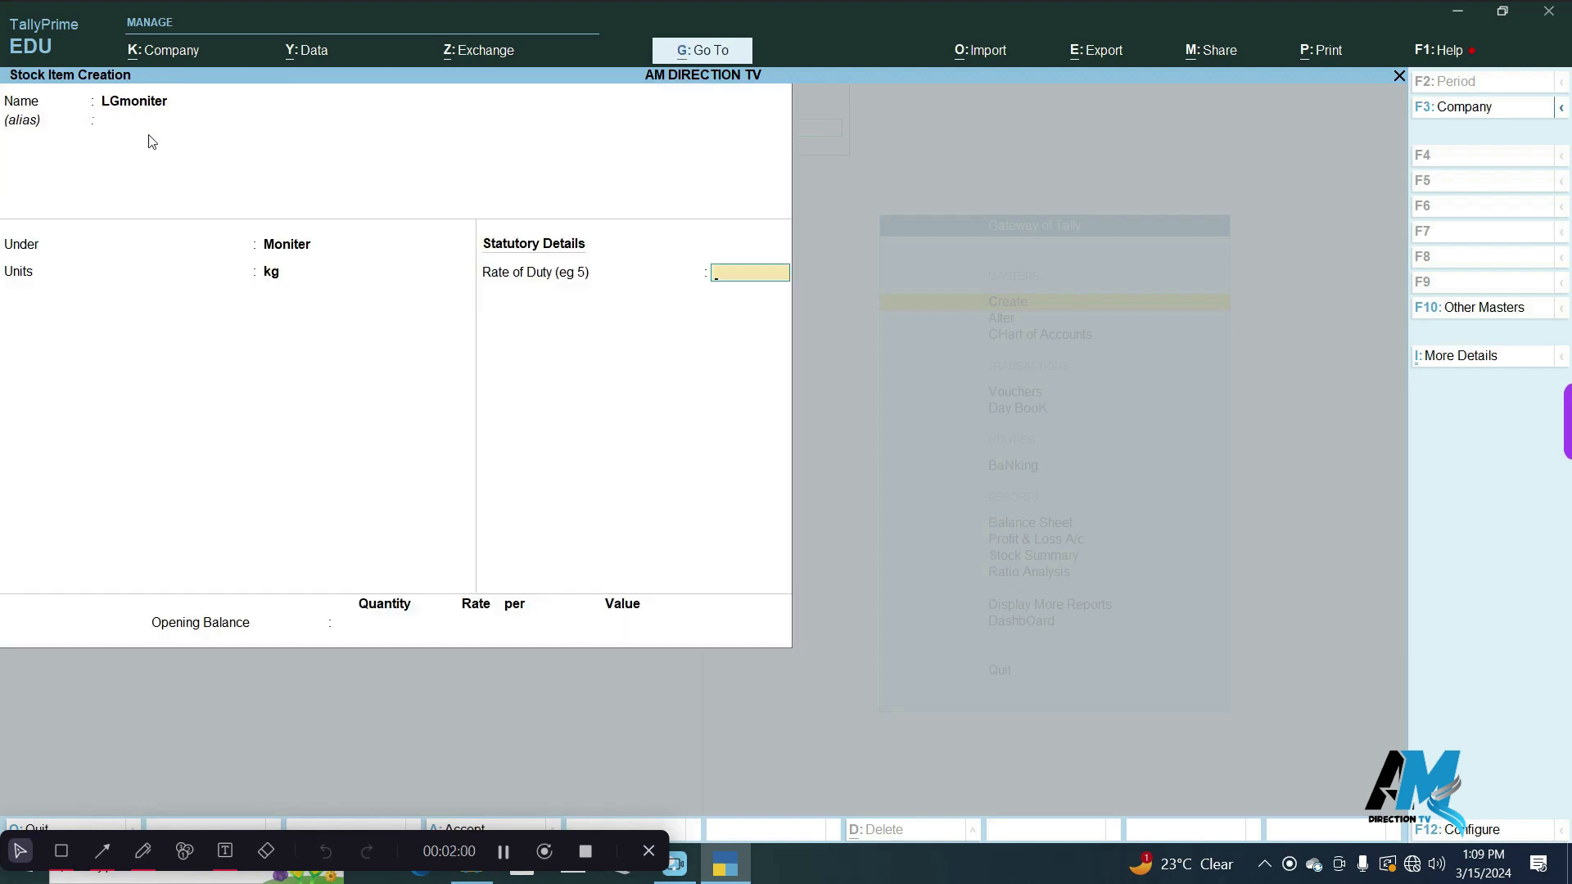
Change the item's unit to a new simple unit with the symbol pic and 0 decimal places.
{"action": "key", "text": "BackSpace"}
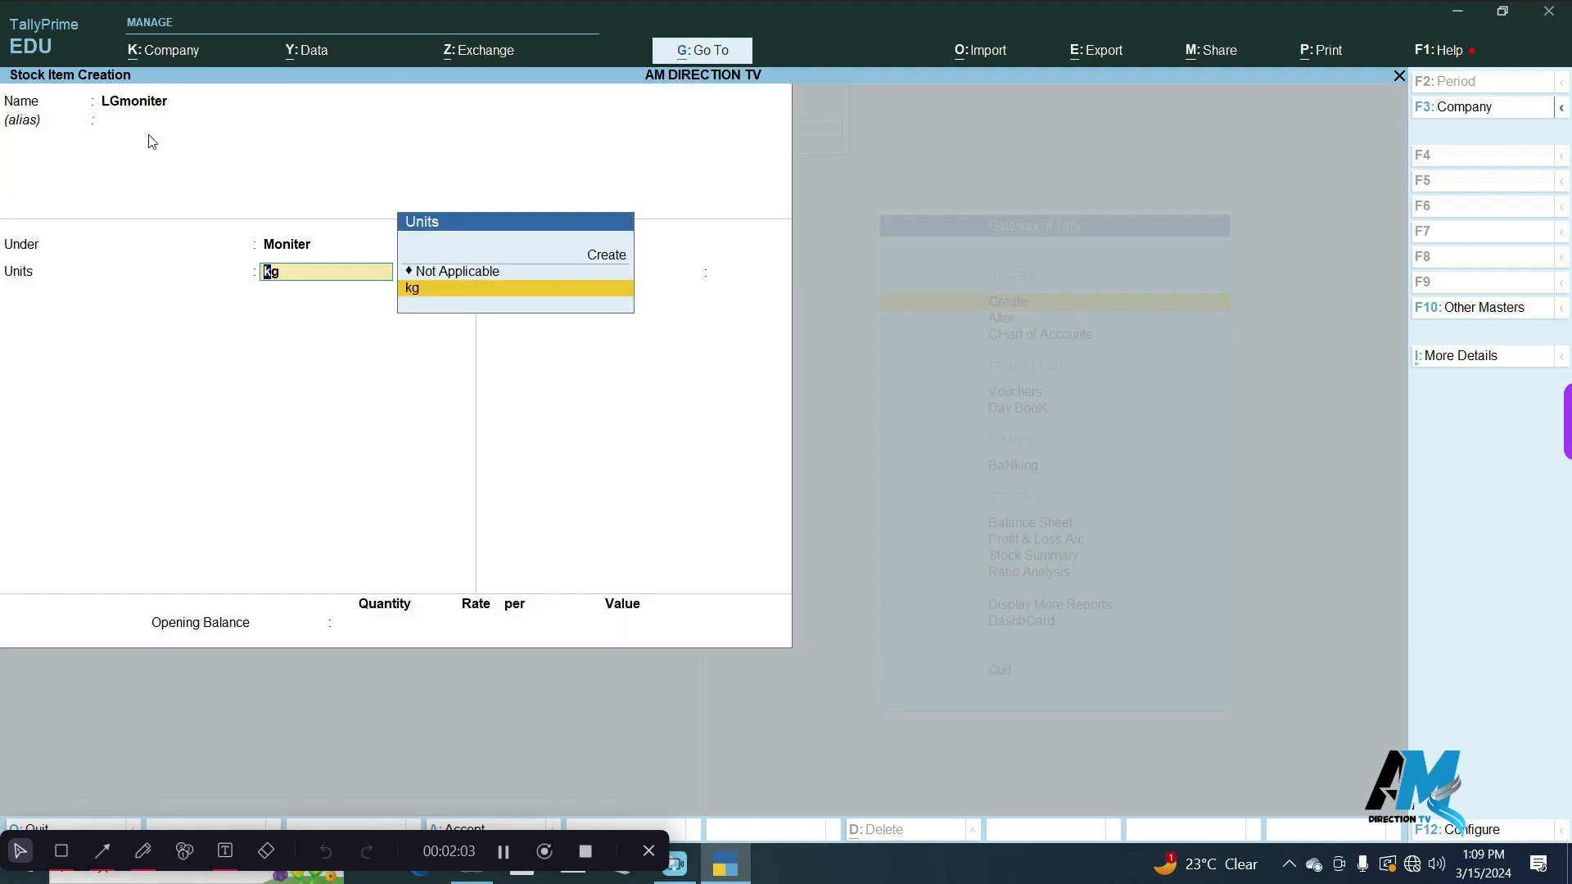
{"action": "key", "text": "Up"}
{"action": "key", "text": "Up"}
{"action": "key", "text": "Return"}
{"action": "type", "text": "pi"}
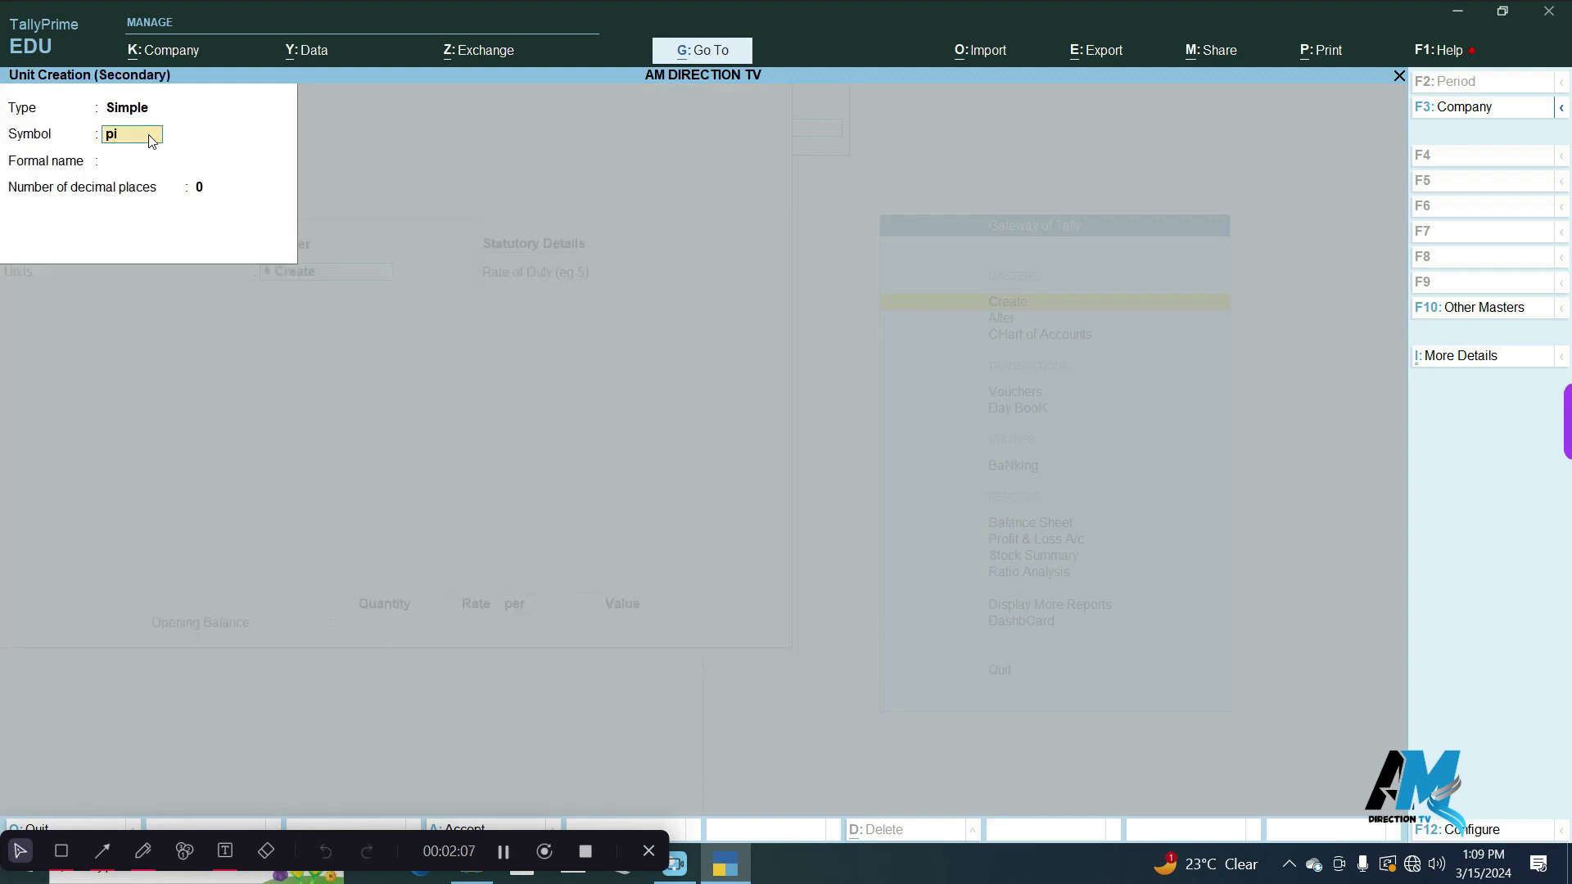
{"action": "key", "text": "Return"}
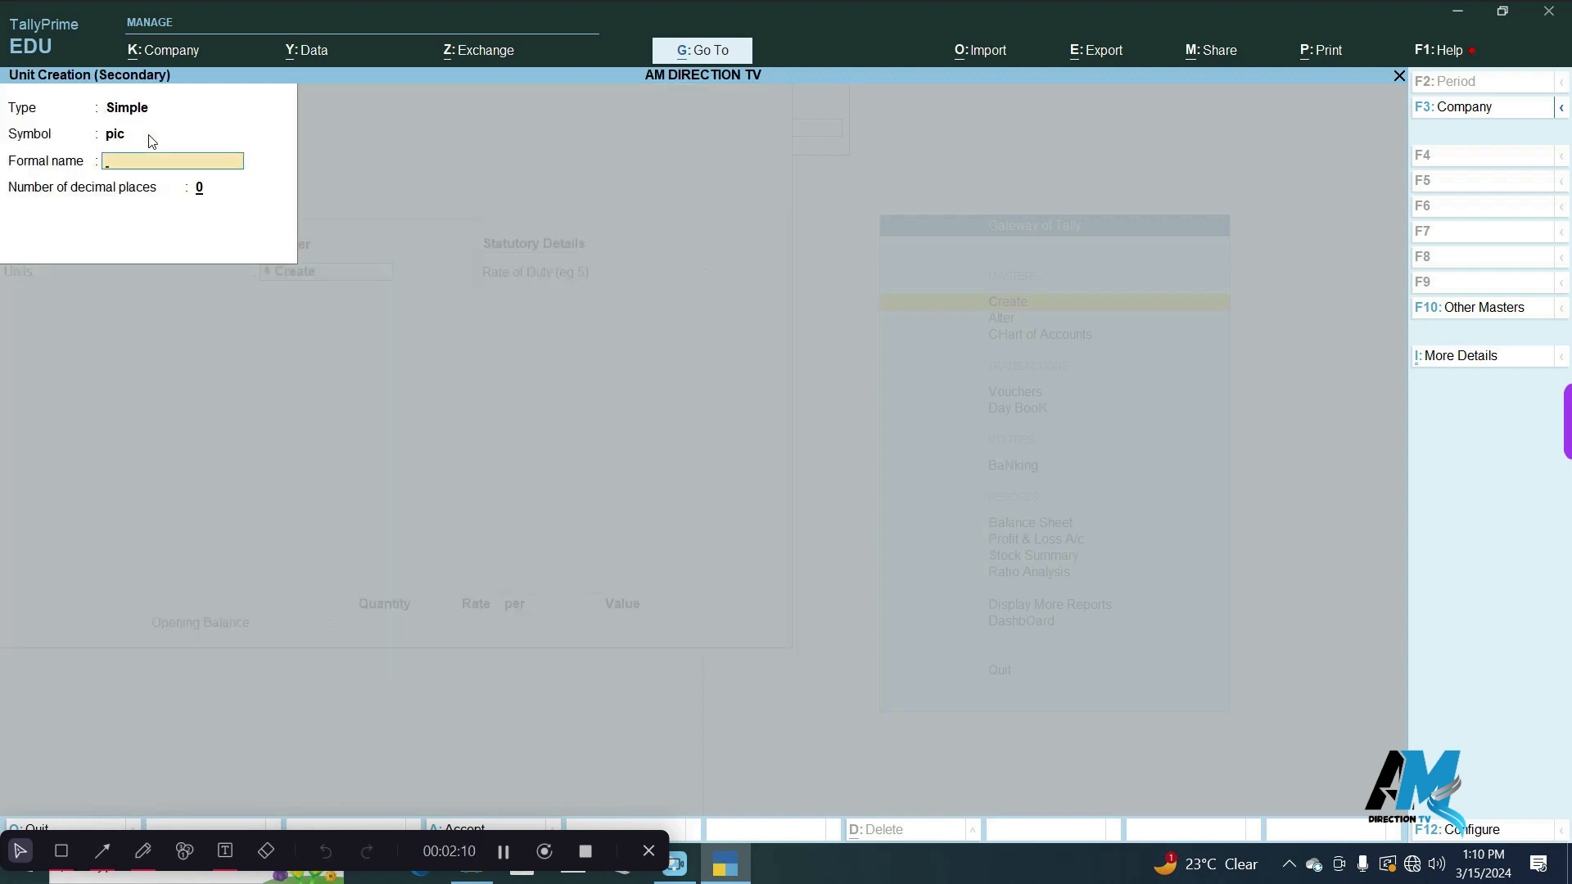
{"action": "key", "text": "Return"}
{"action": "key", "text": "Return"}
Keep the rate of duty at 0, leave the opening balance empty and save the LGmoniter item.
{"action": "key", "text": "Return"}
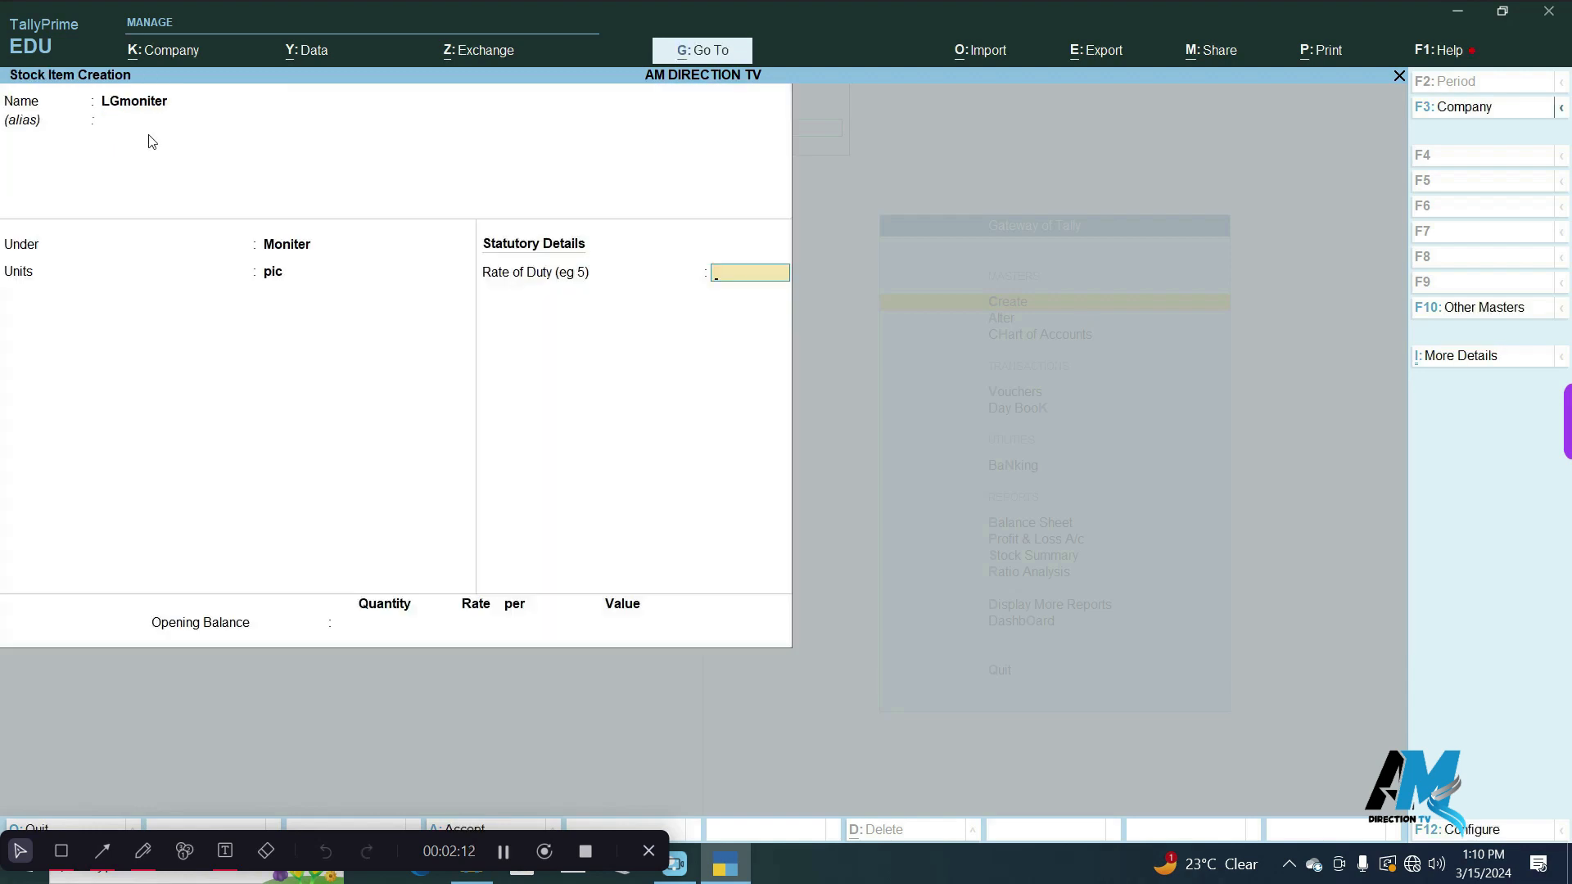
{"action": "key", "text": "Return"}
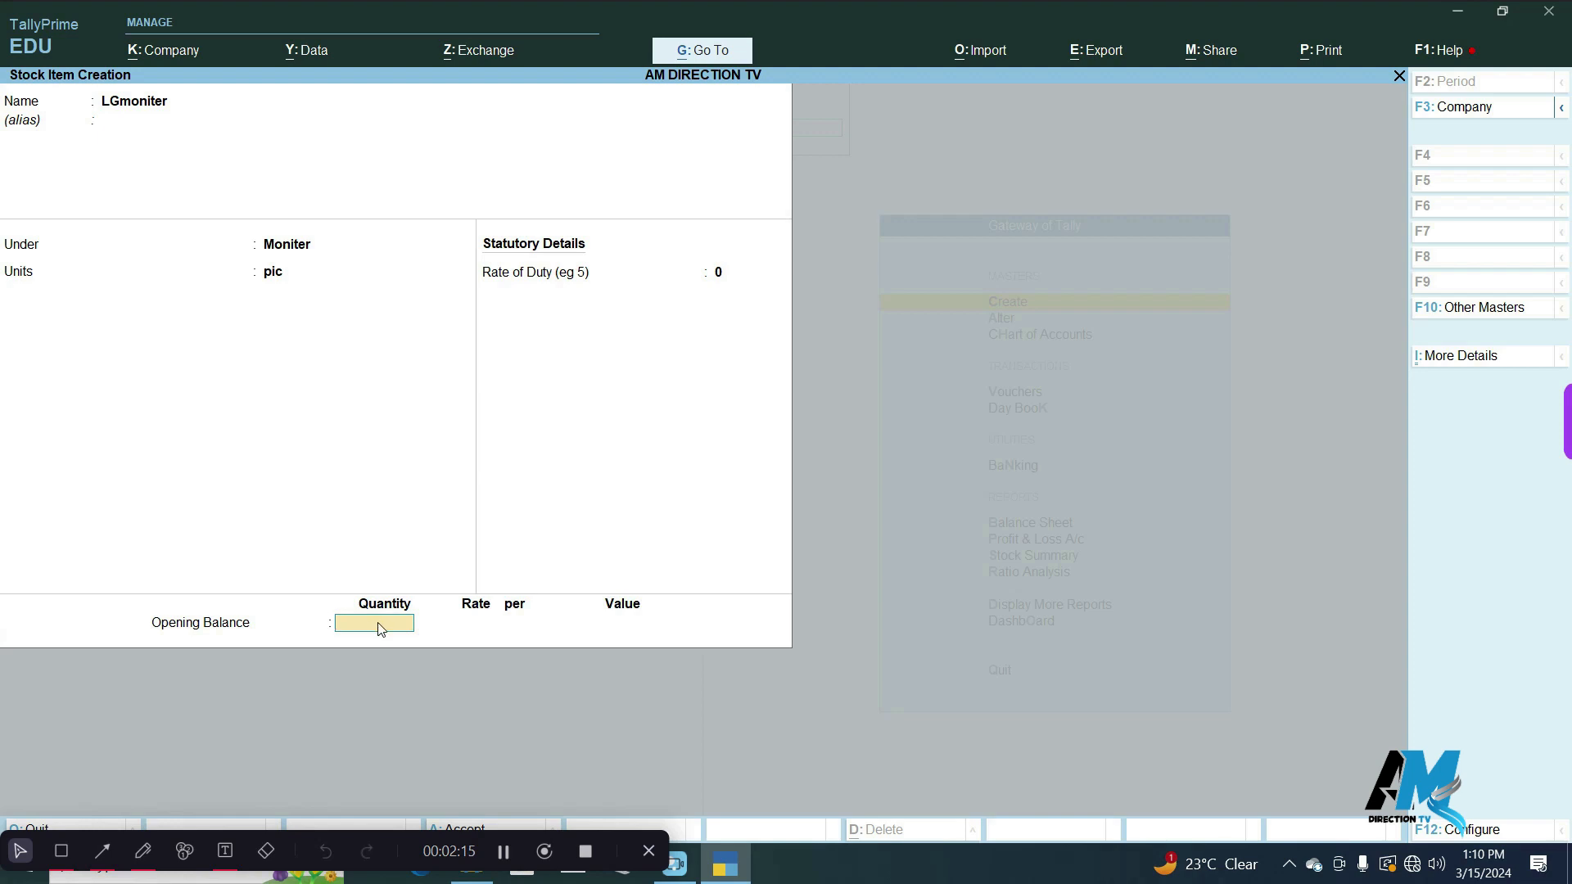
{"action": "key", "text": "Return"}
{"action": "key", "text": "y"}
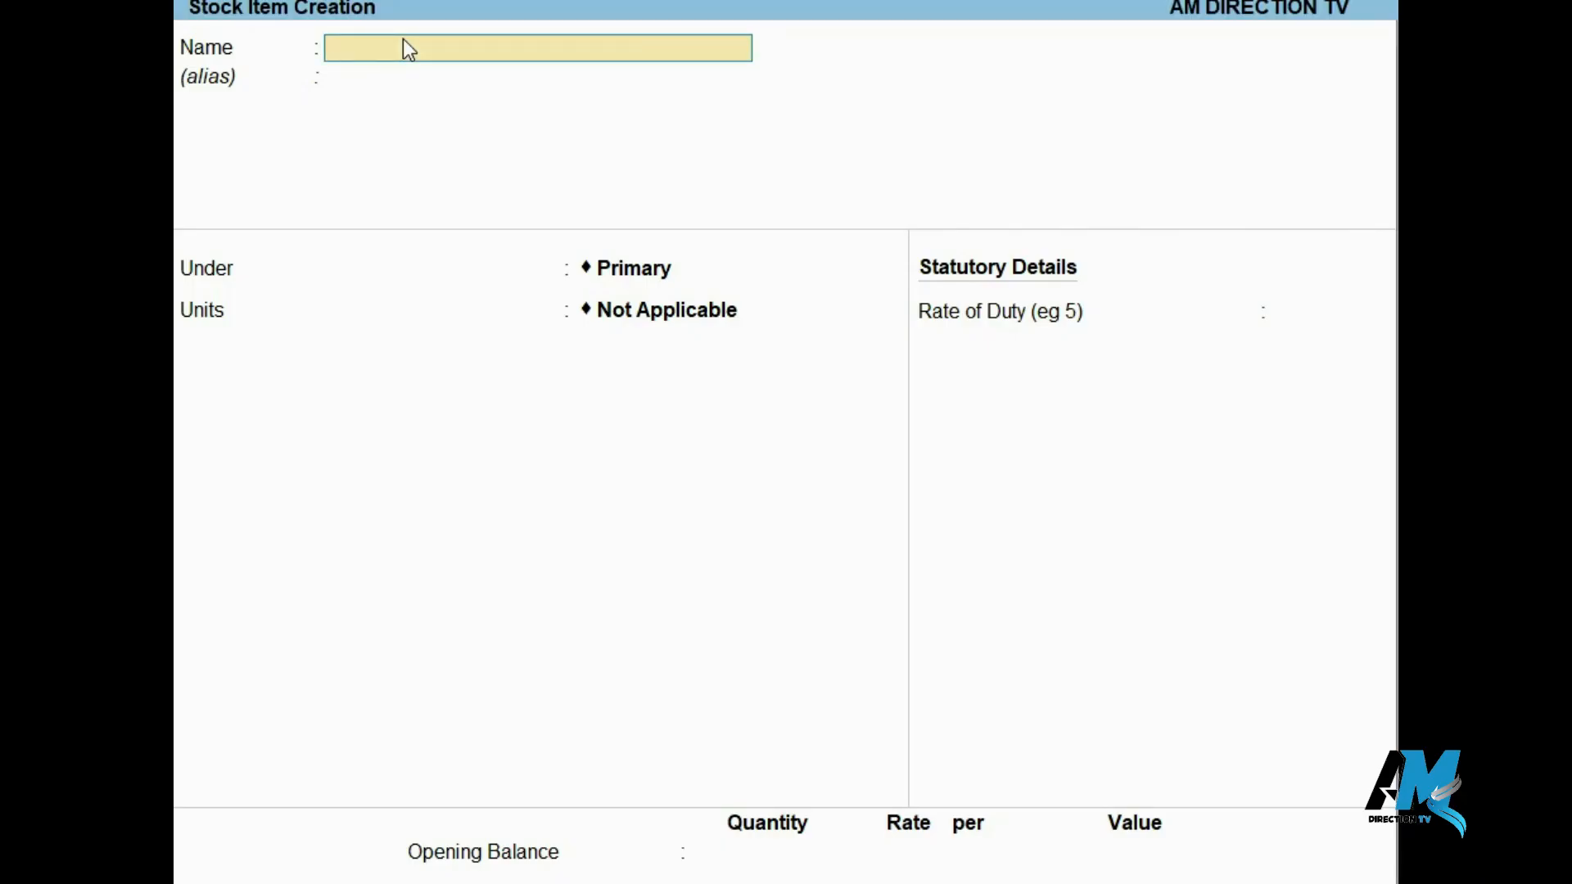
Create another stock item named HP MONITOR, accepting the remaining fields as they are.
{"action": "type", "text": "HP MONITOR"}
{"action": "key", "text": "Return"}
{"action": "key", "text": "Return"}
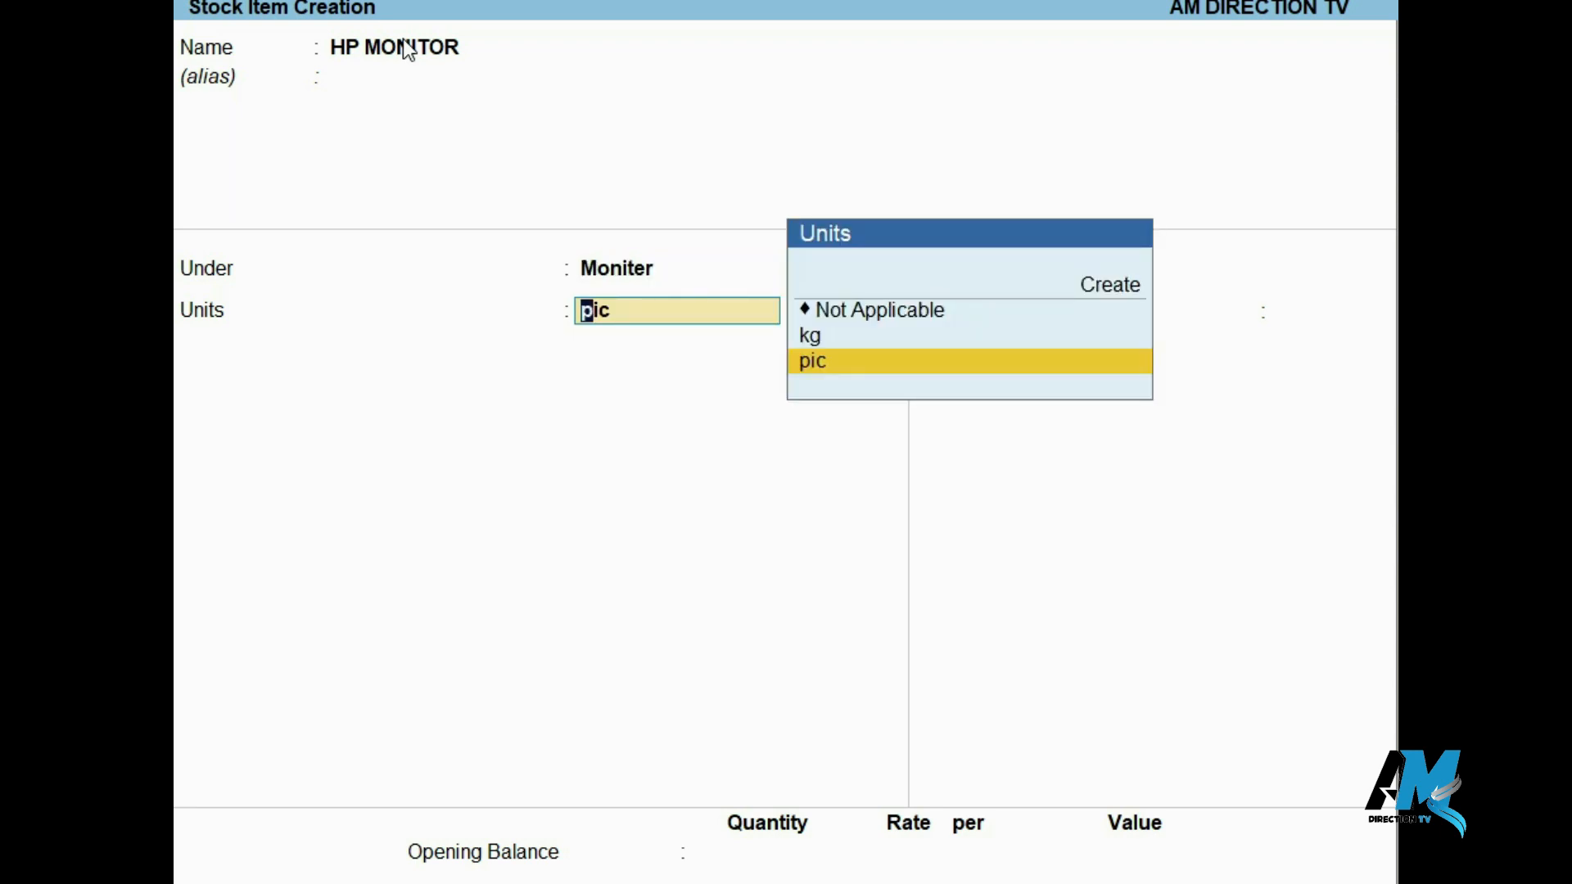
{"action": "key", "text": "Return"}
{"action": "key", "text": "Return"}
{"action": "key", "text": "Return"}
{"action": "key", "text": "Return"}
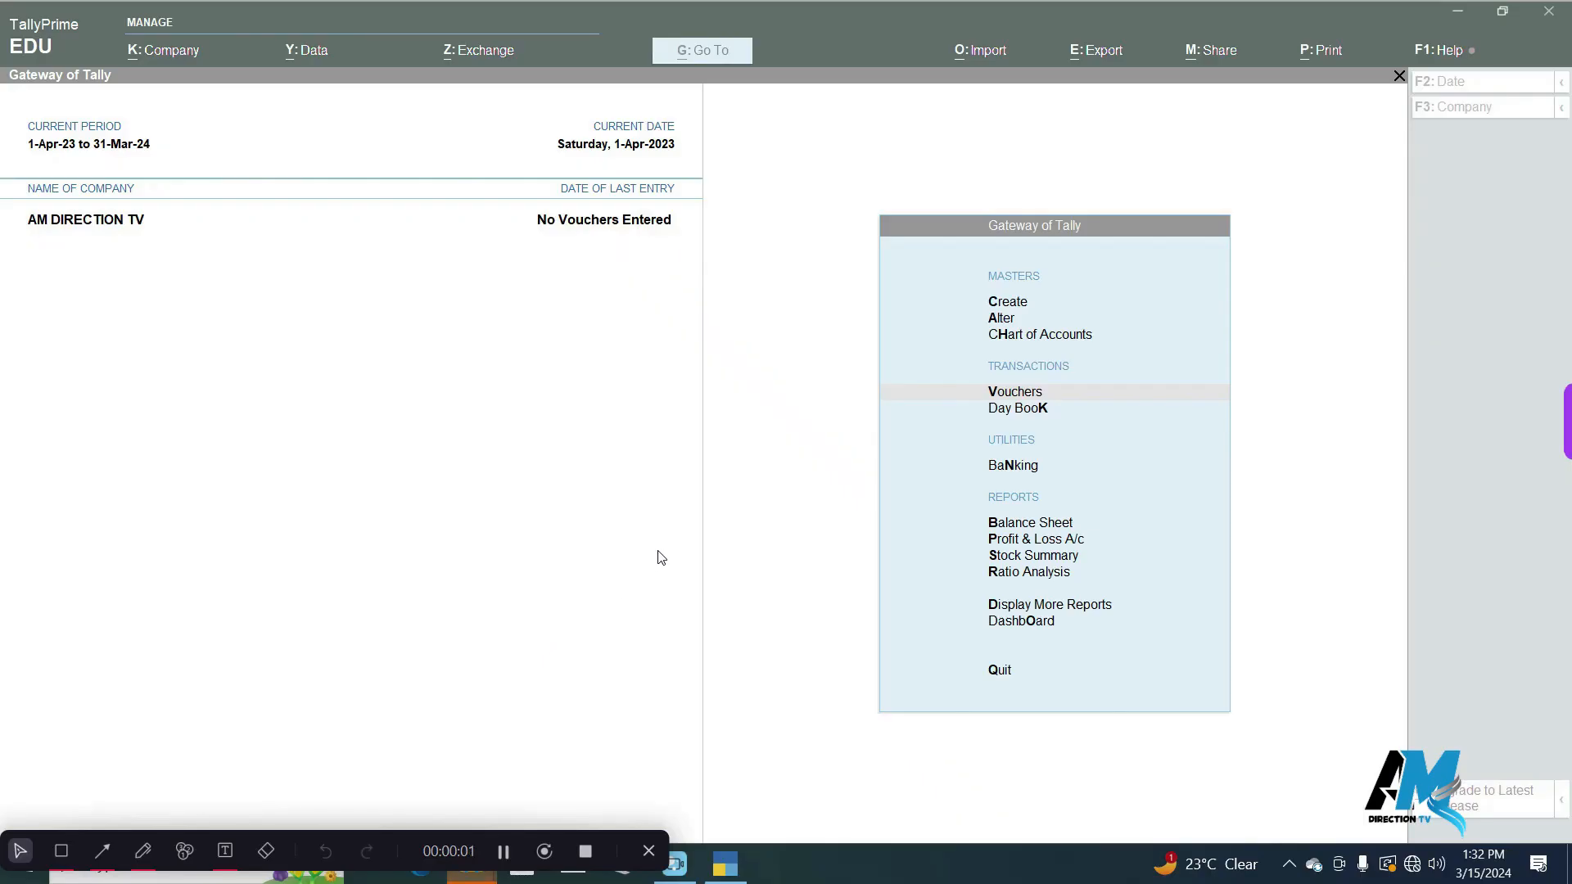
Open a new purchase voucher and enter supplier invoice number 2 dated 1-Apr-23.
{"action": "left_click", "coordinate": [677, 543]}
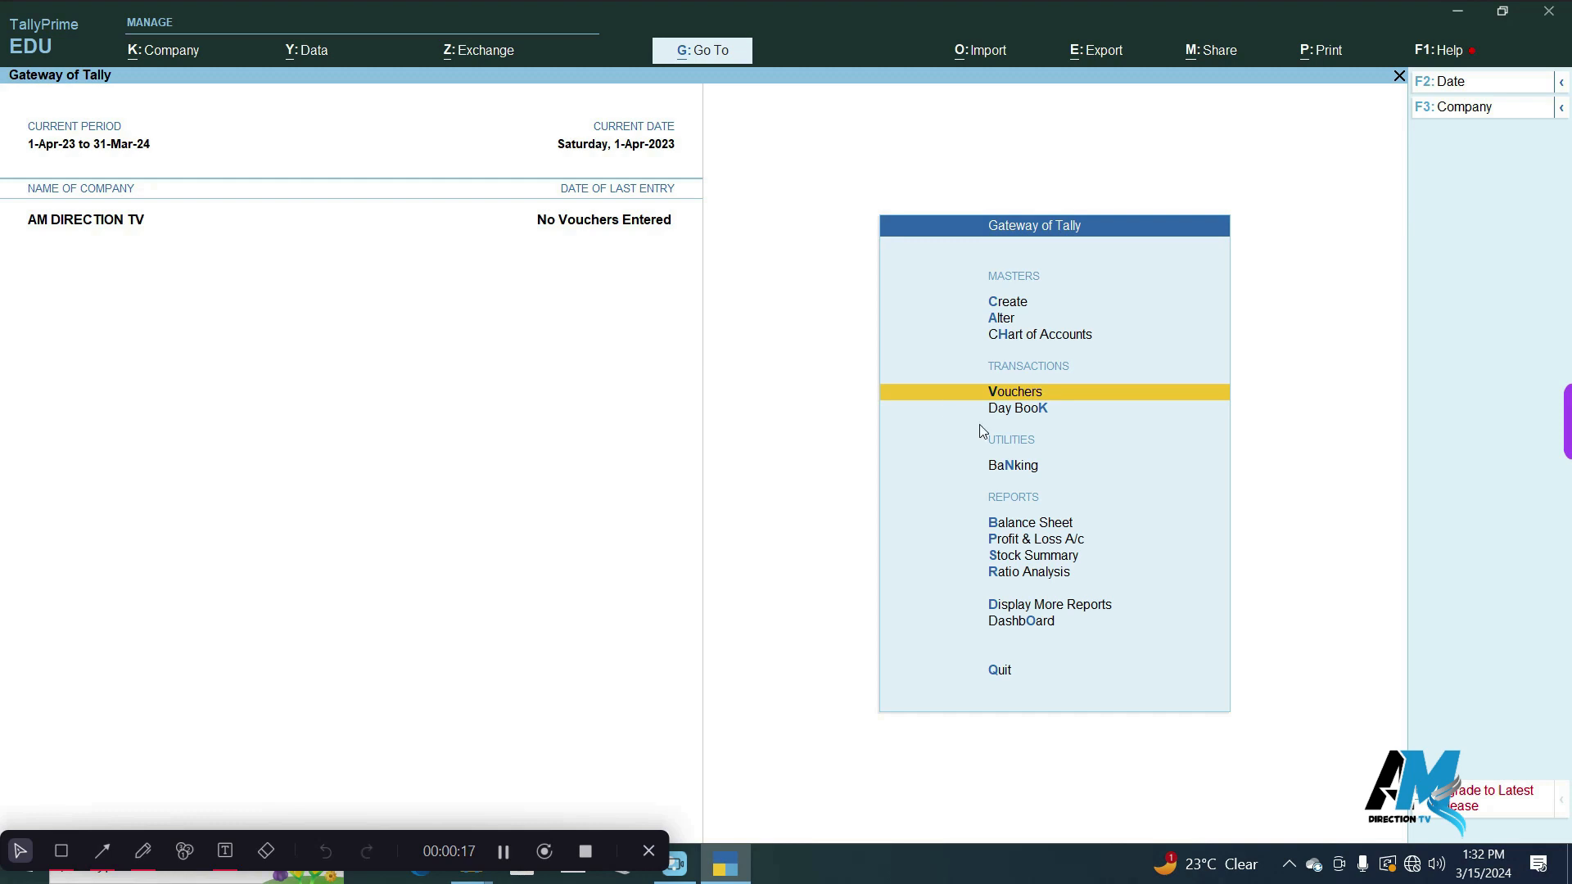
{"action": "left_click", "coordinate": [993, 394]}
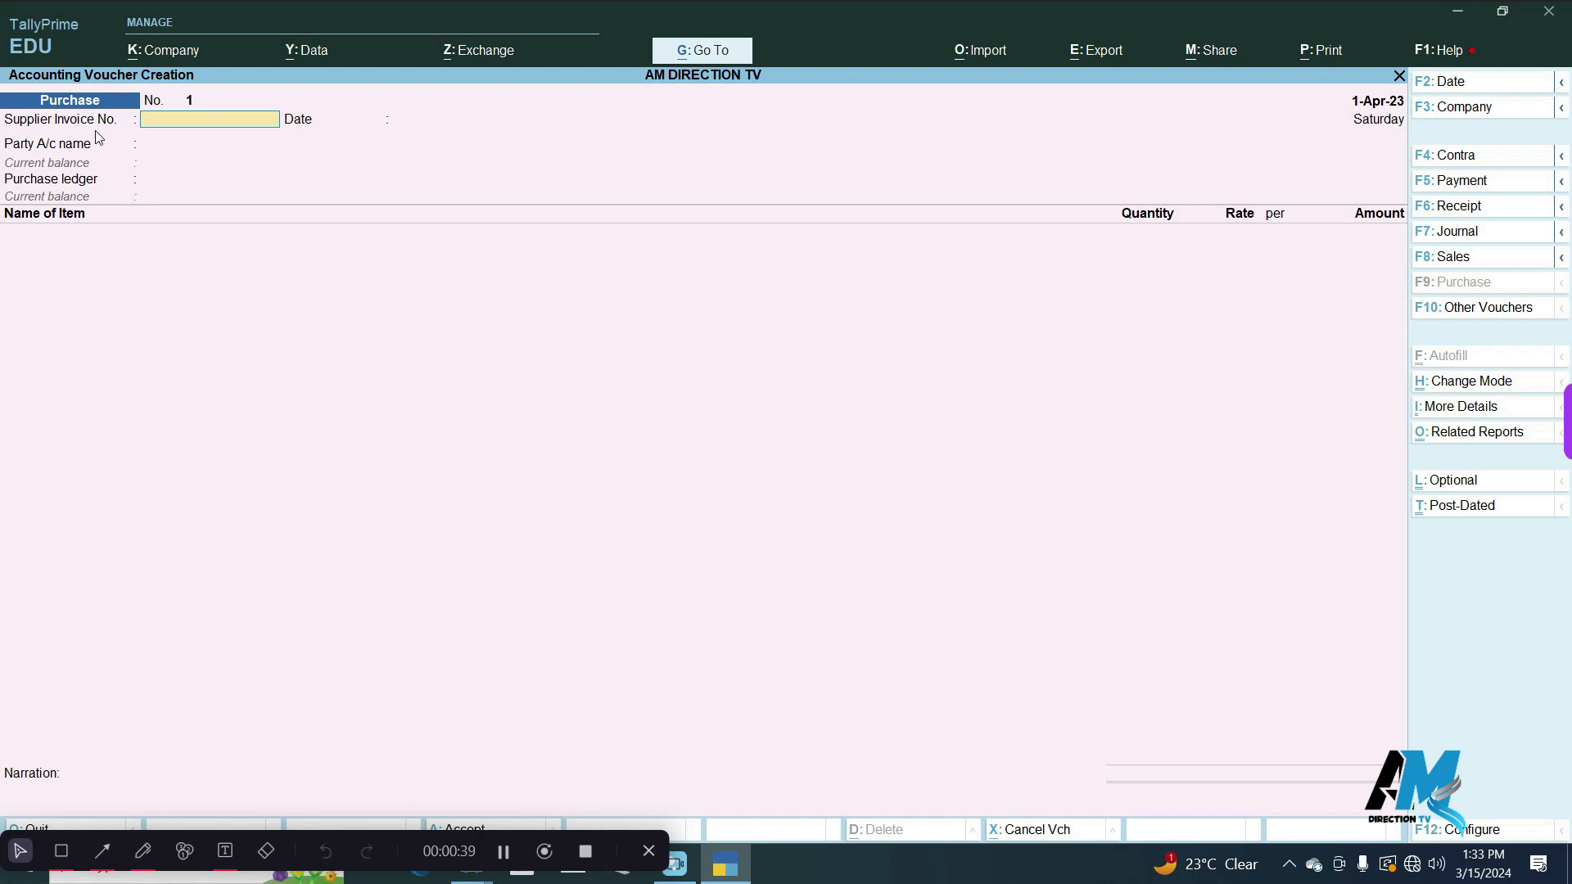
{"action": "type", "text": "2"}
{"action": "key", "text": "Return"}
Set Cash as the party account with its default receipt and party details, and use Purchase Account as the purchase ledger.
{"action": "key", "text": "Return"}
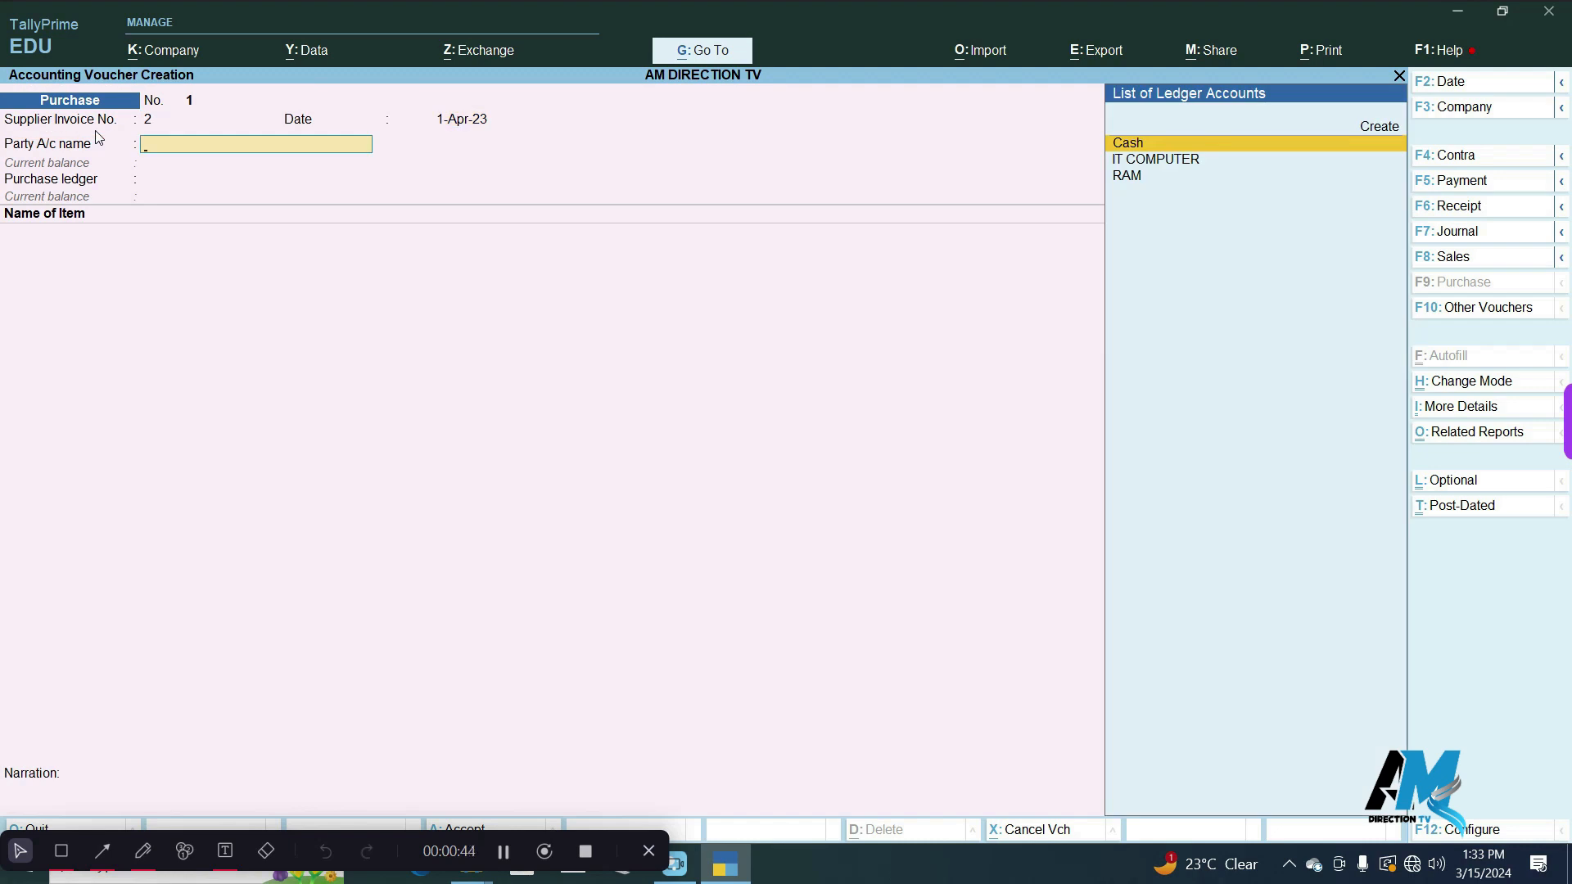
{"action": "key", "text": "Return"}
{"action": "key", "text": "Return"}
{"action": "key", "text": "Return"}
{"action": "key", "text": "Return"}
{"action": "key", "text": "Return"}
{"action": "key", "text": "Return"}
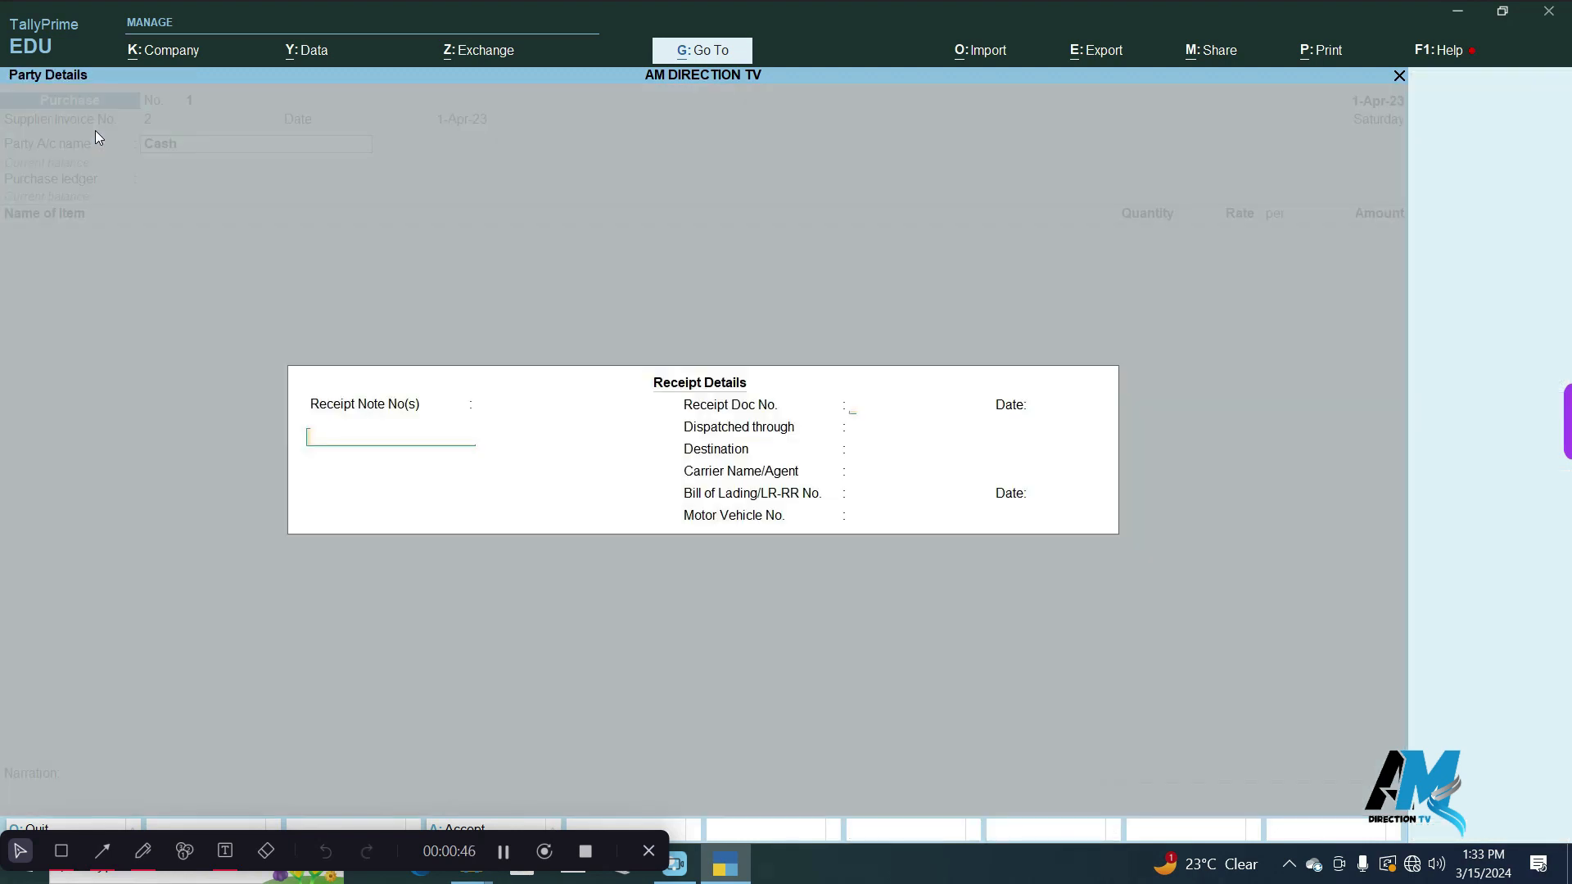
{"action": "key", "text": "Return"}
{"action": "key", "text": "Return"}
{"action": "key", "text": "Return"}
{"action": "key", "text": "Return"}
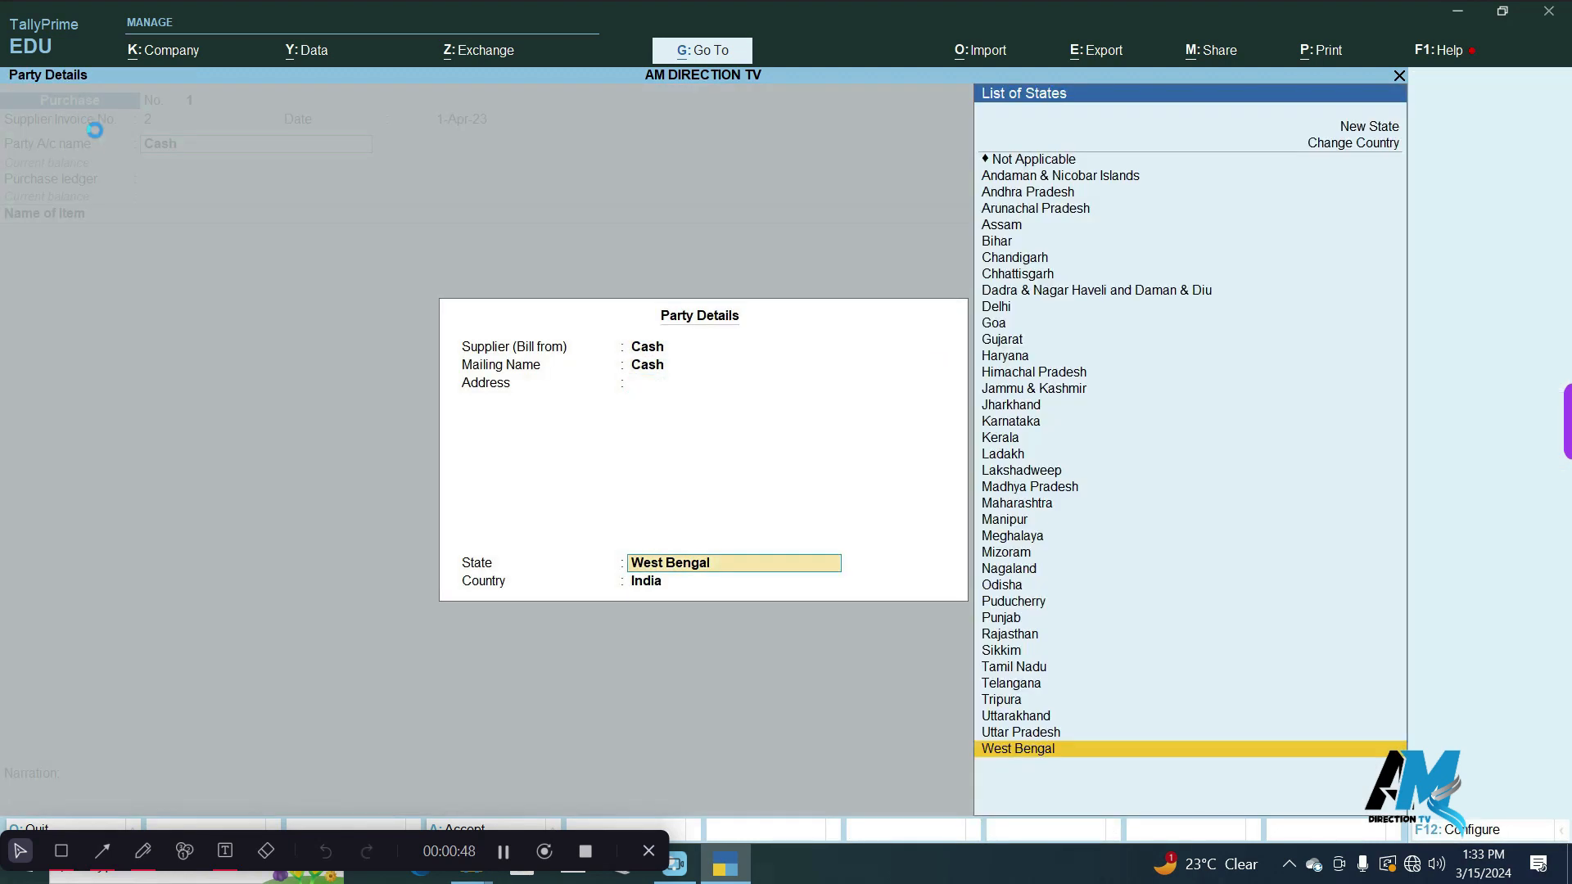
{"action": "key", "text": "Return"}
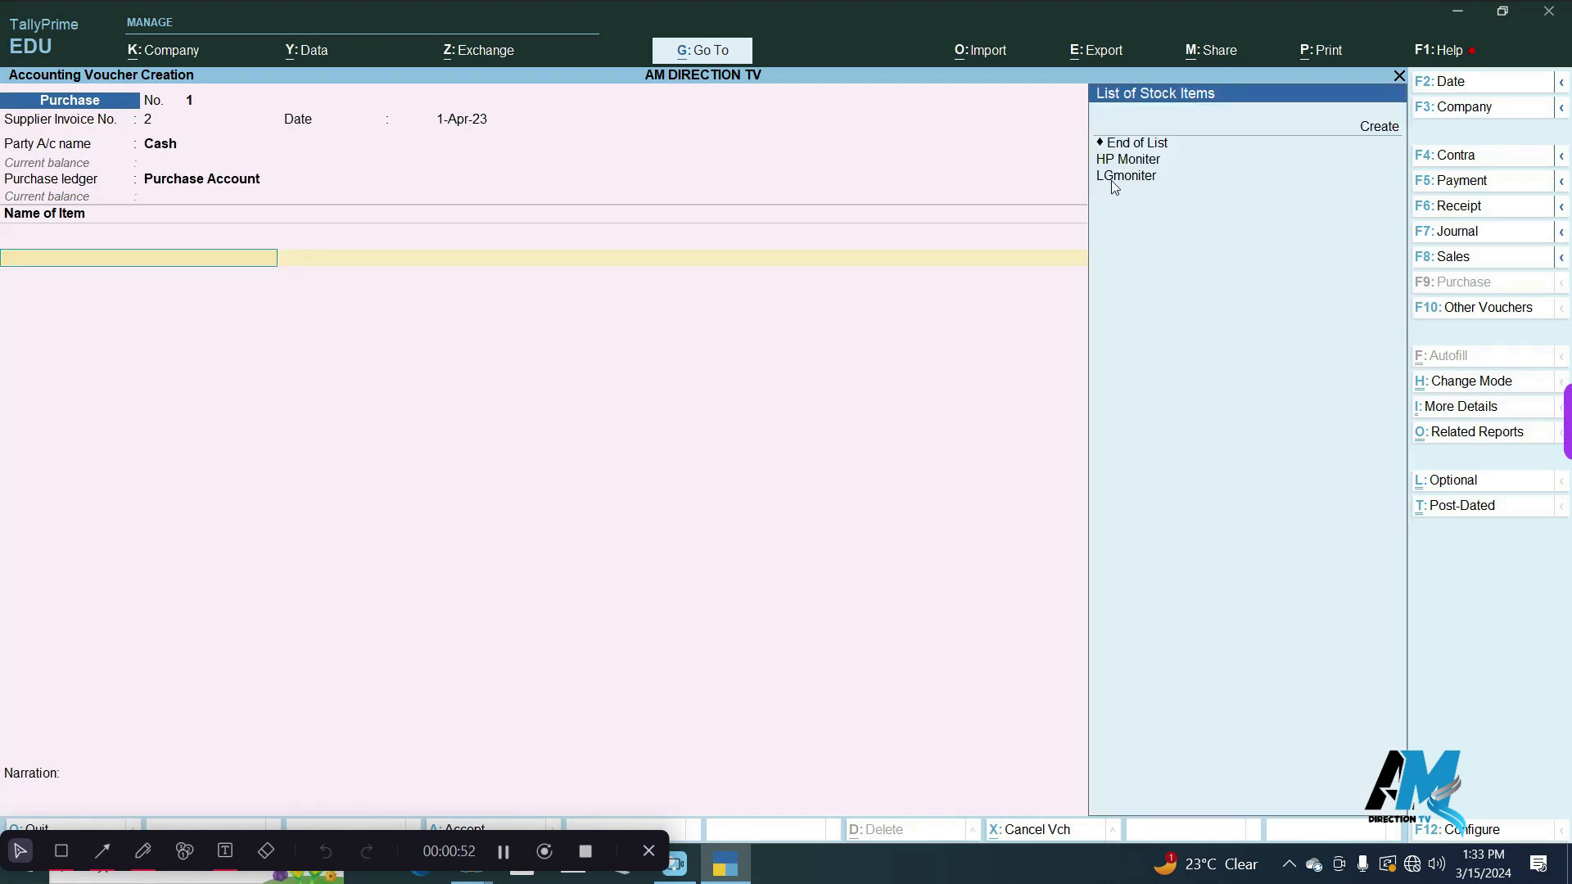
Add LGmoniter to the purchase voucher with a quantity of 20 pic at a rate of 5,000.
{"action": "left_click", "coordinate": [1118, 178]}
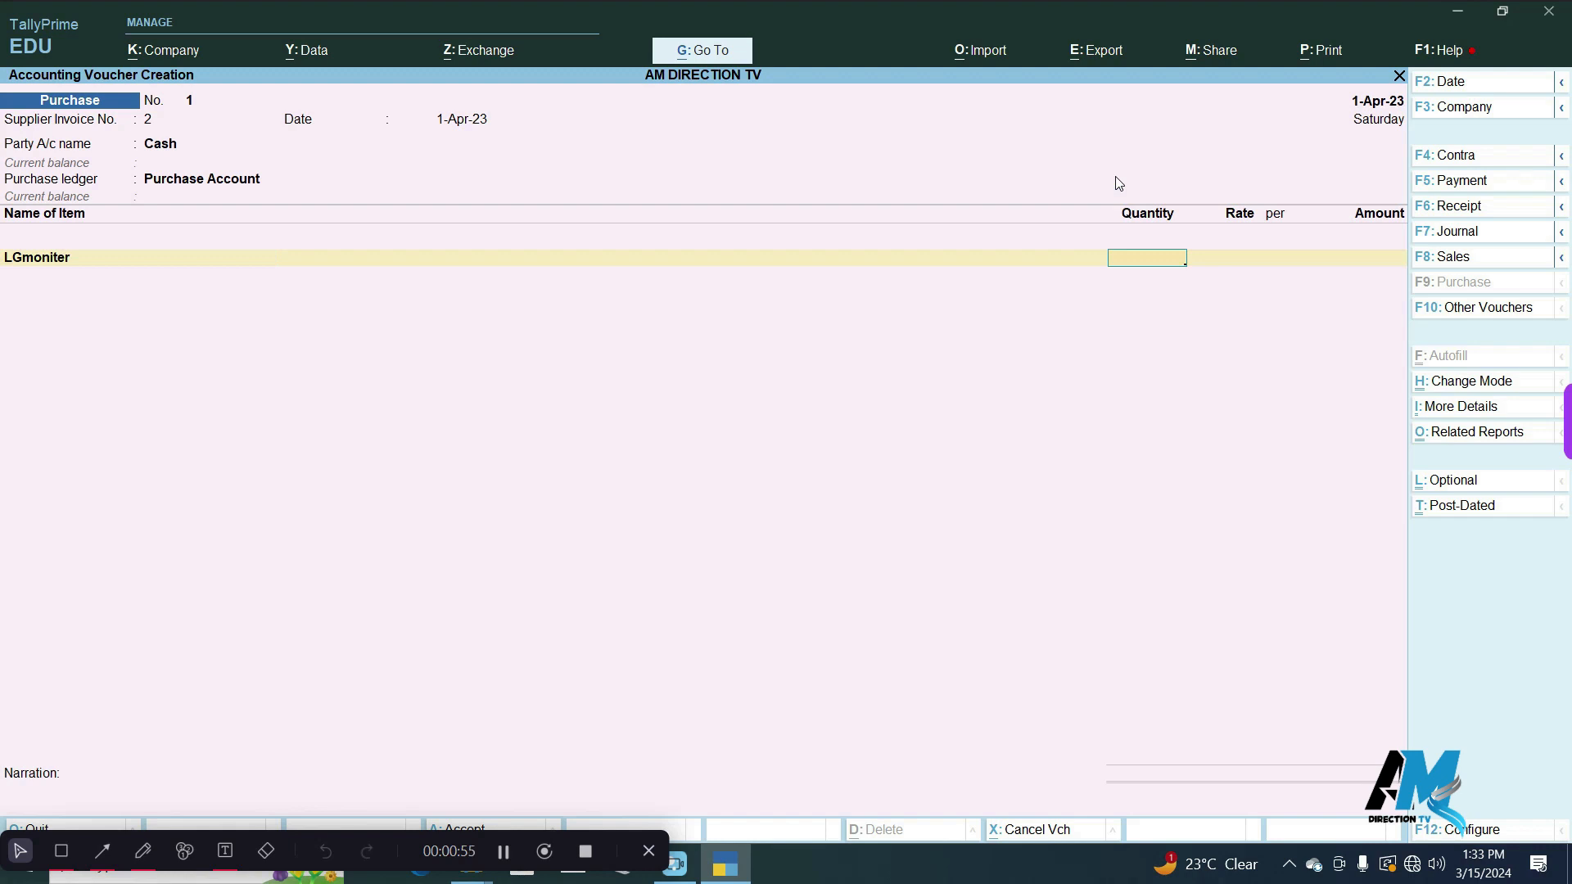
{"action": "type", "text": "20"}
{"action": "key", "text": "Return"}
{"action": "type", "text": "5,00"}
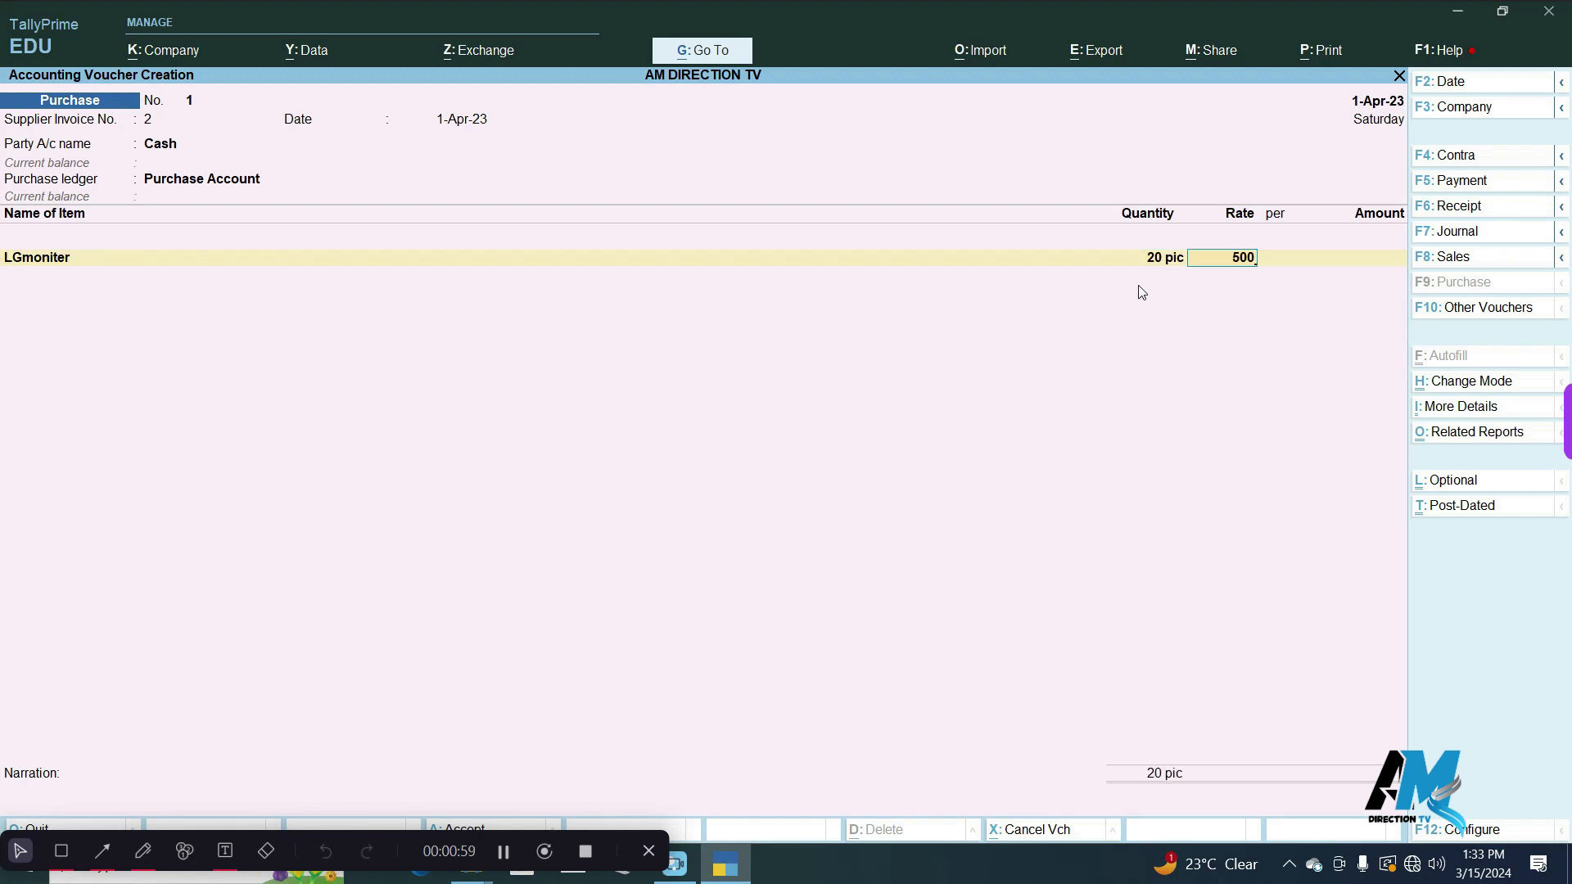
{"action": "type", "text": "0"}
{"action": "key", "text": "Return"}
{"action": "key", "text": "Return"}
End the item list and save the purchase voucher without a narration.
{"action": "key", "text": "Return"}
{"action": "key", "text": "Return"}
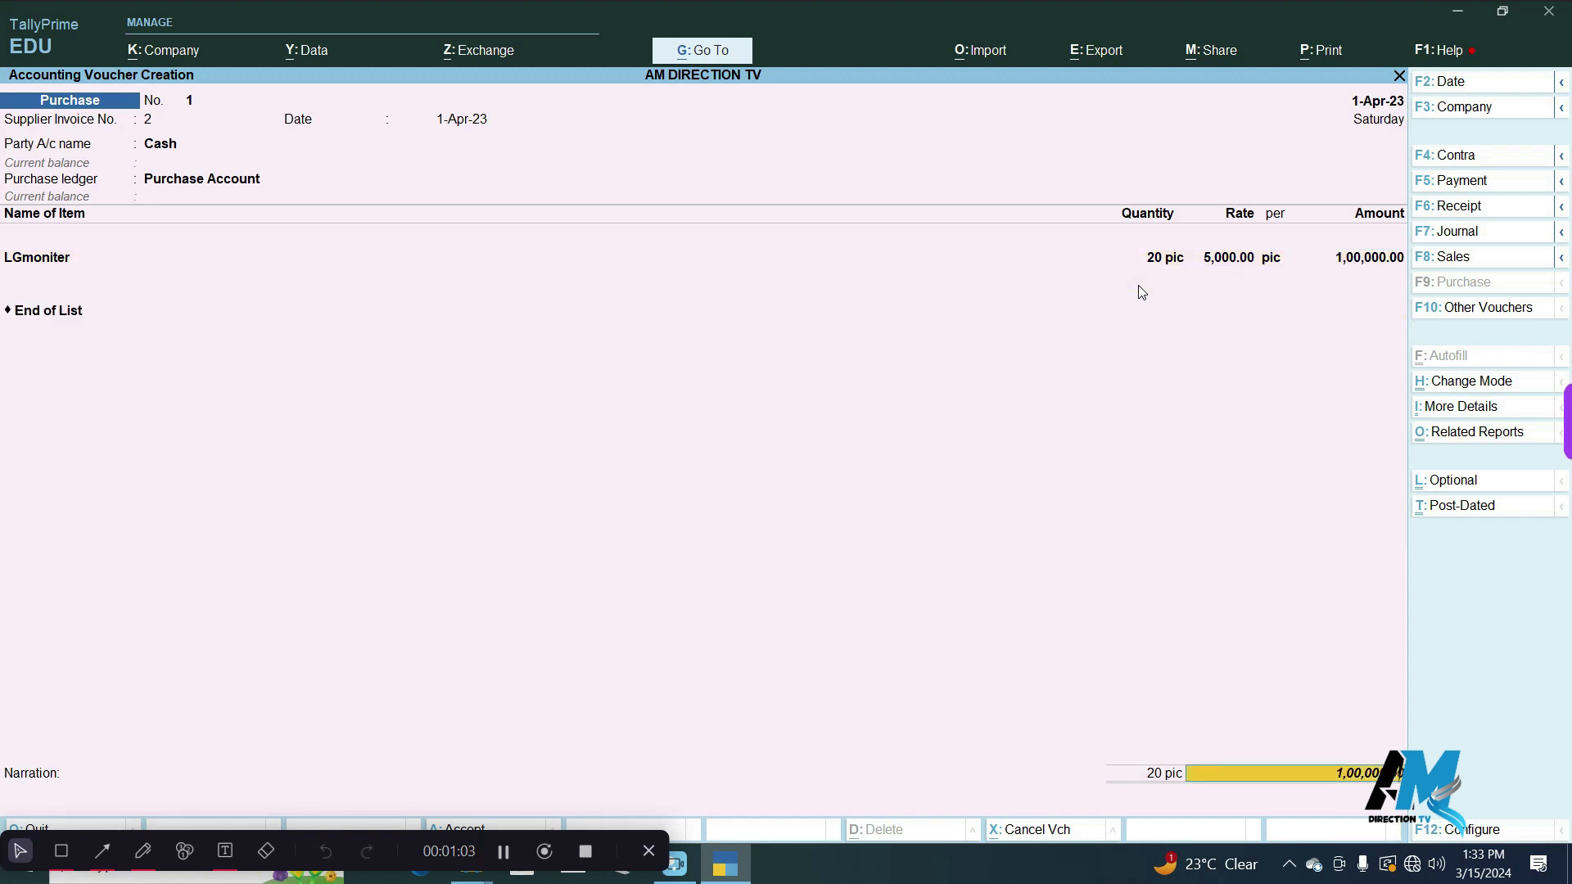
{"action": "key", "text": "Return"}
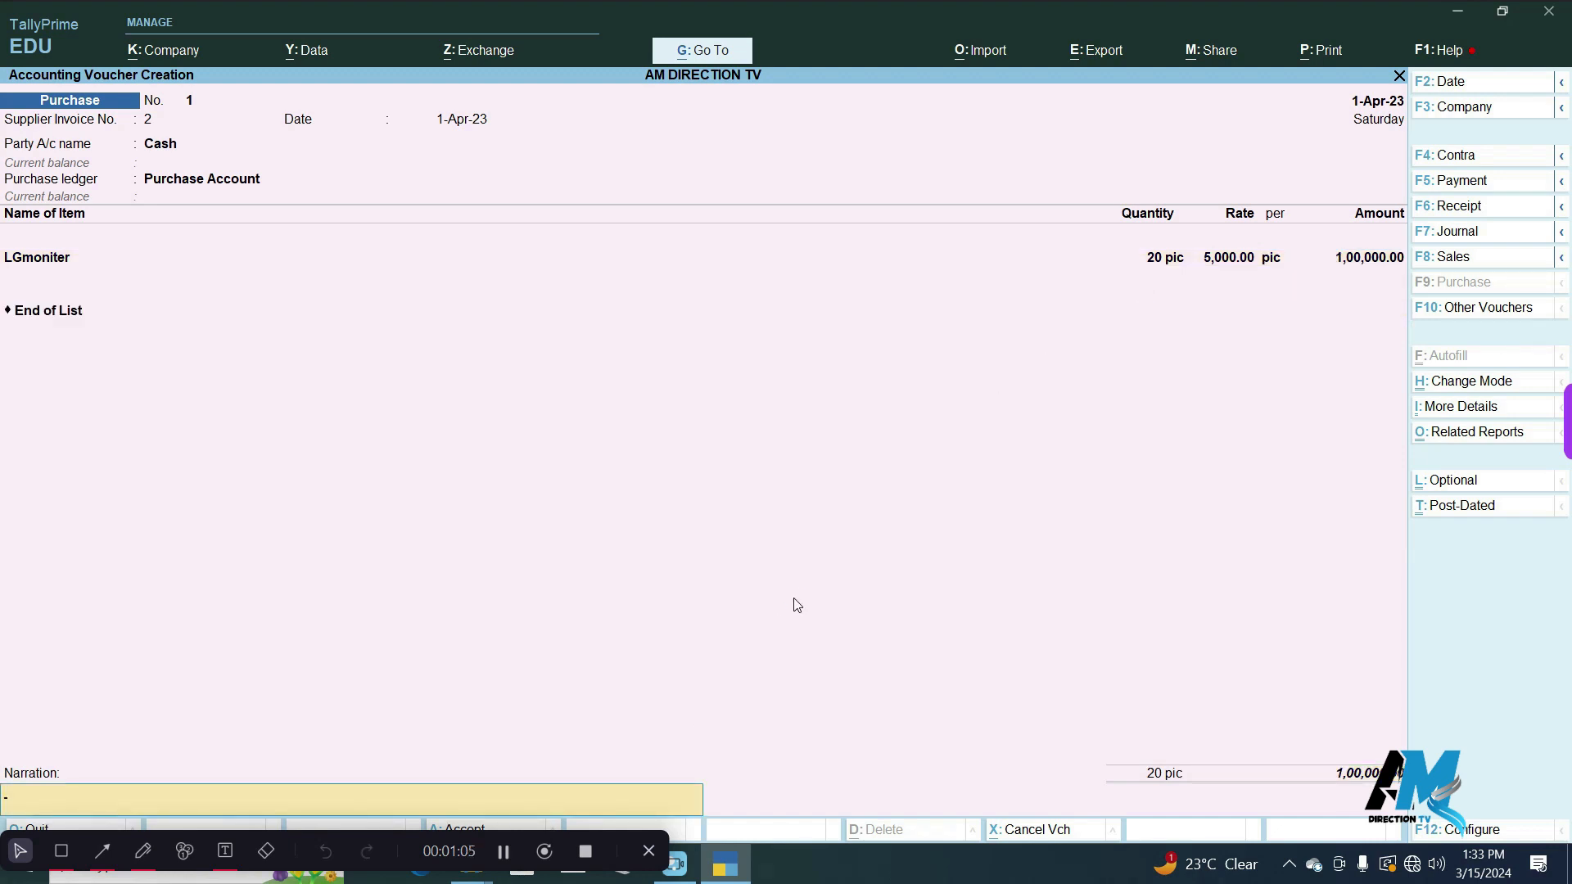
{"action": "key", "text": "Return"}
{"action": "key", "text": "Return"}
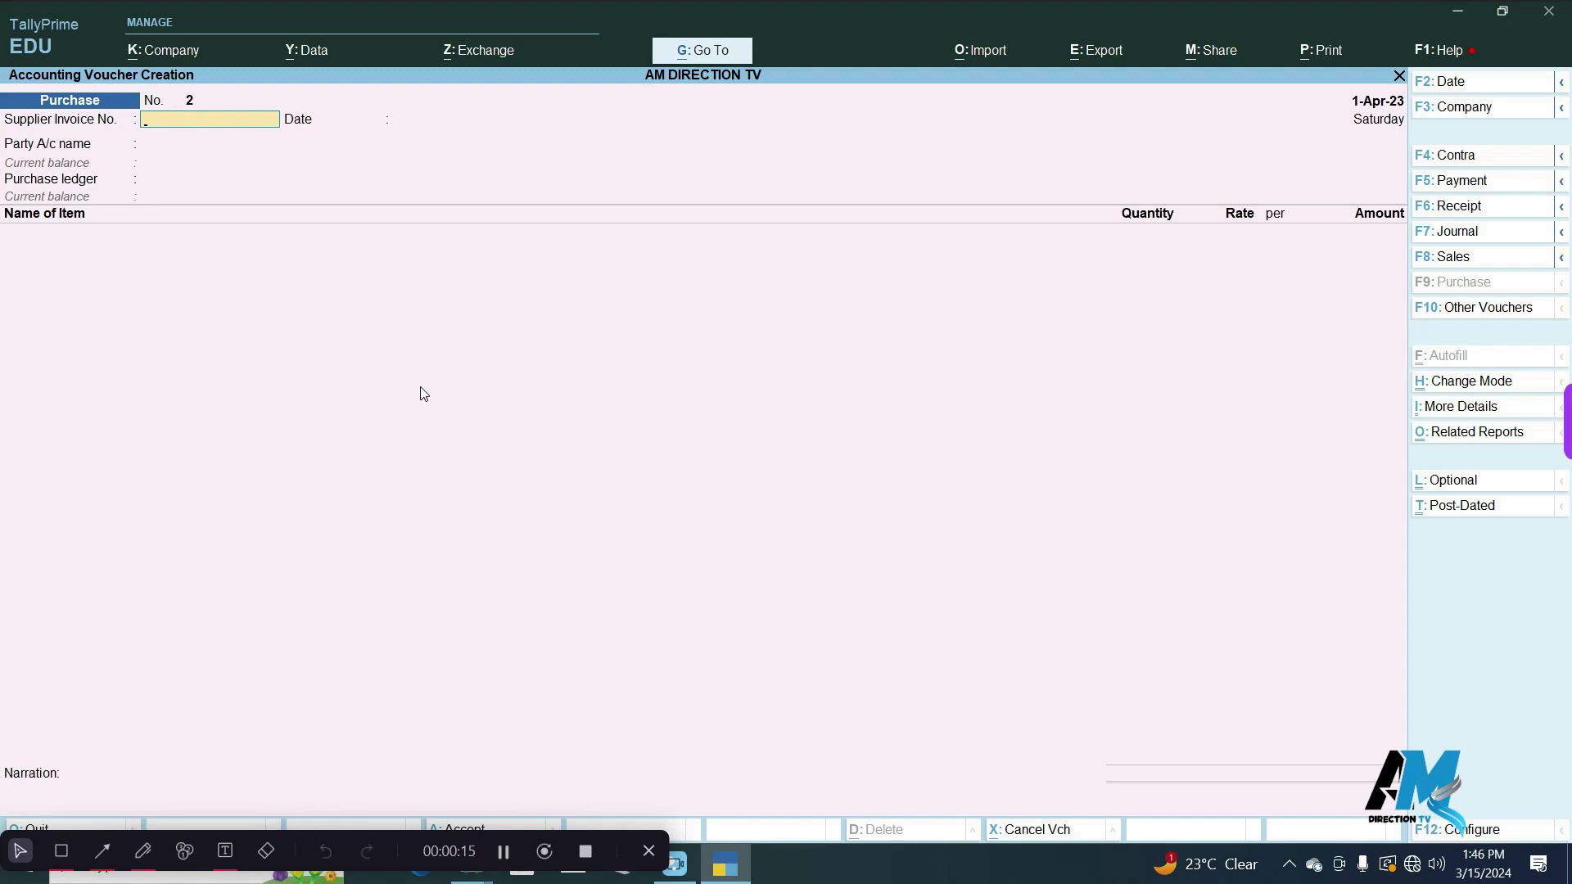
Enter supplier invoice number 3 dated 1-Apr-23 in the second purchase voucher.
{"action": "type", "text": "3"}
{"action": "key", "text": "Return"}
Set IT COMPUTER as the party account, accept its default details and use Purchase Account as the purchase ledger.
{"action": "key", "text": "Return"}
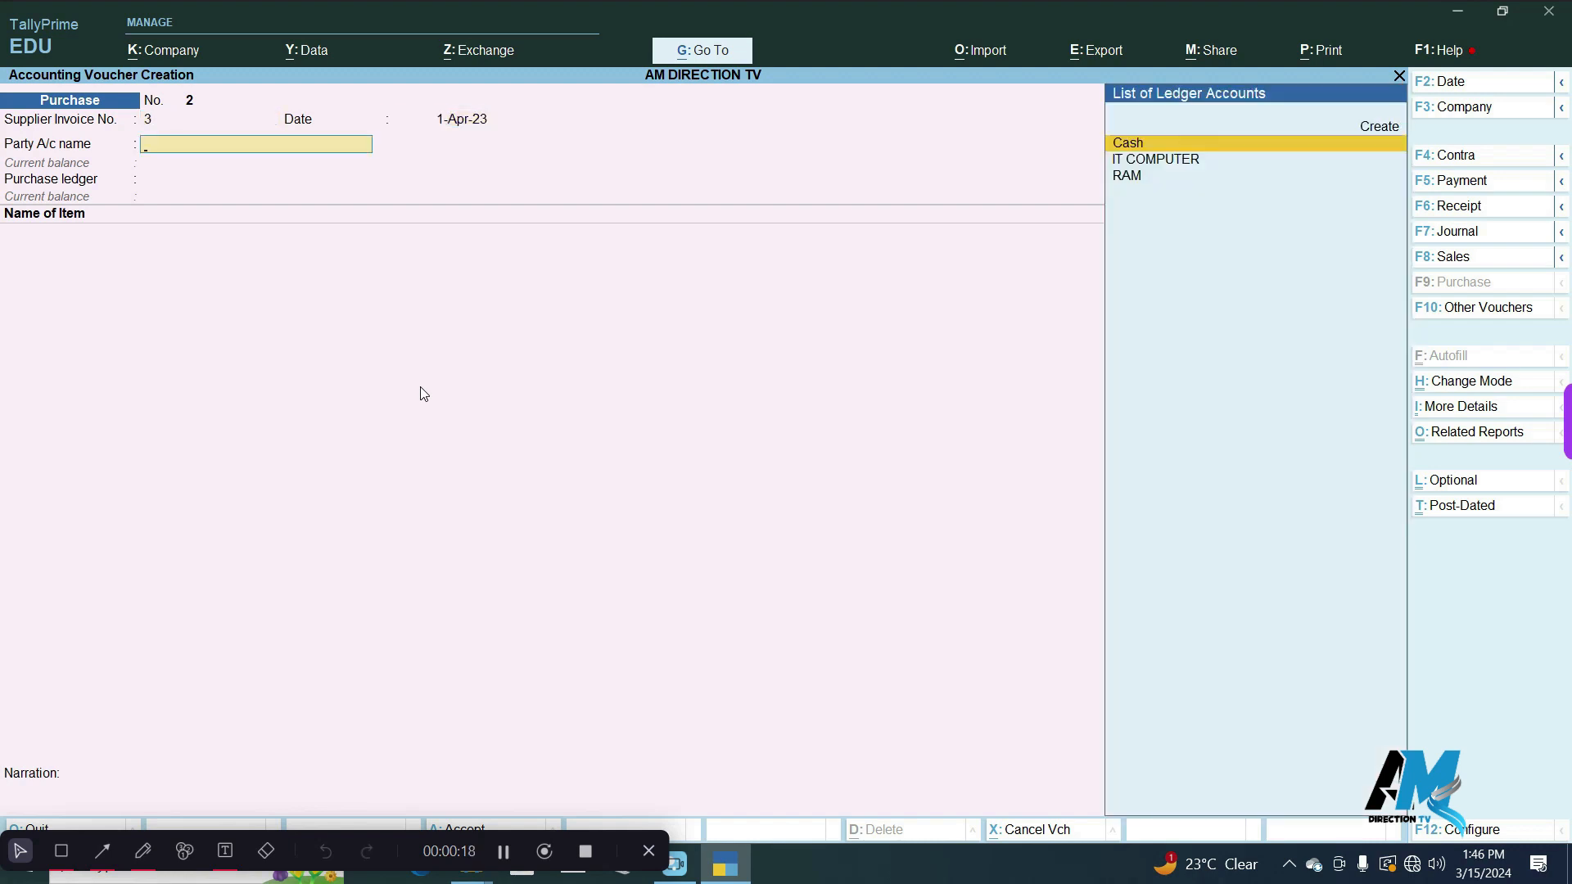
{"action": "key", "text": "Down"}
{"action": "key", "text": "Return"}
{"action": "key", "text": "Return"}
{"action": "key", "text": "Return"}
{"action": "key", "text": "ctrl+a"}
{"action": "key", "text": "Return"}
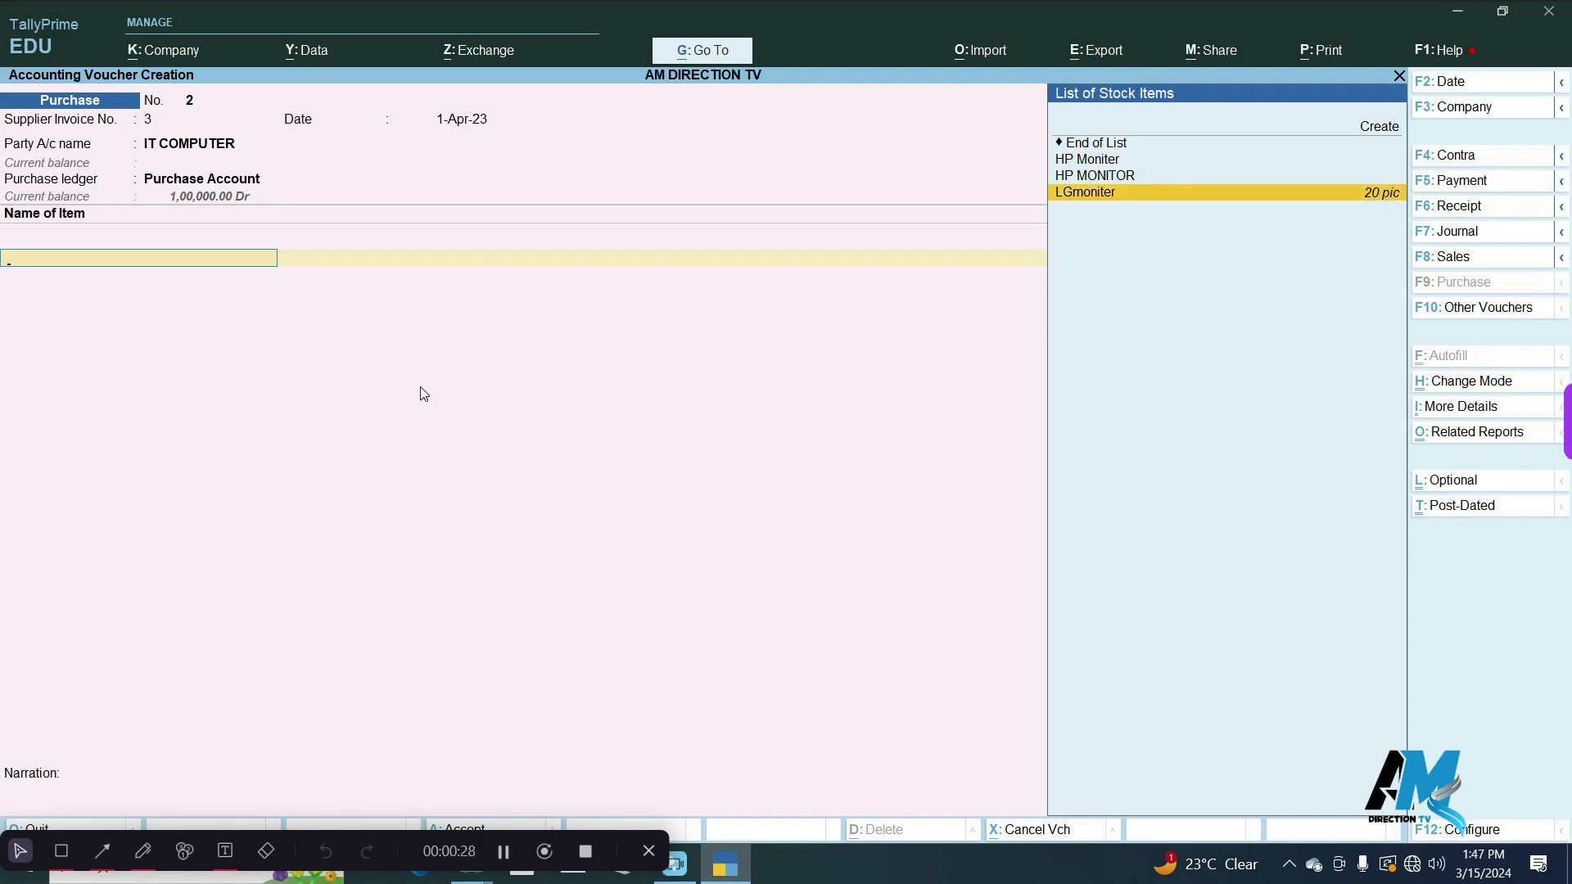
Add LGmoniter to the second purchase voucher with a quantity of 20 pic at a rate of 5,000.
{"action": "key", "text": "Return"}
{"action": "type", "text": "20"}
{"action": "key", "text": "Return"}
{"action": "type", "text": "5000"}
{"action": "key", "text": "Return"}
{"action": "key", "text": "Return"}
{"action": "key", "text": "Return"}
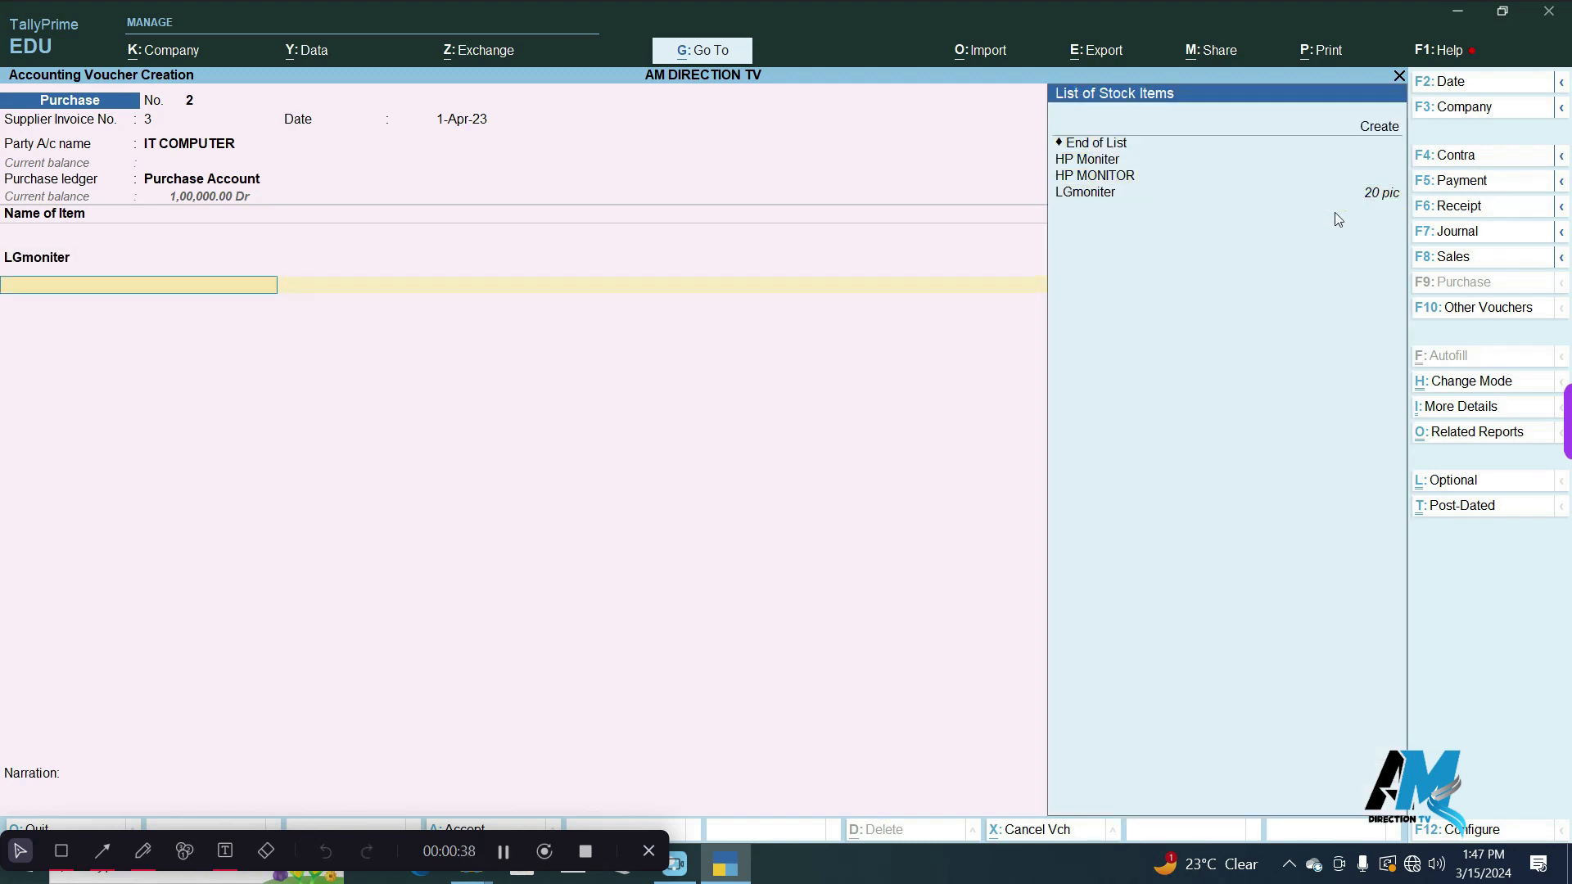
Add HP Moniter as the second item of the purchase voucher with 20 pic at a rate of 4,000.
{"action": "type", "text": "HP"}
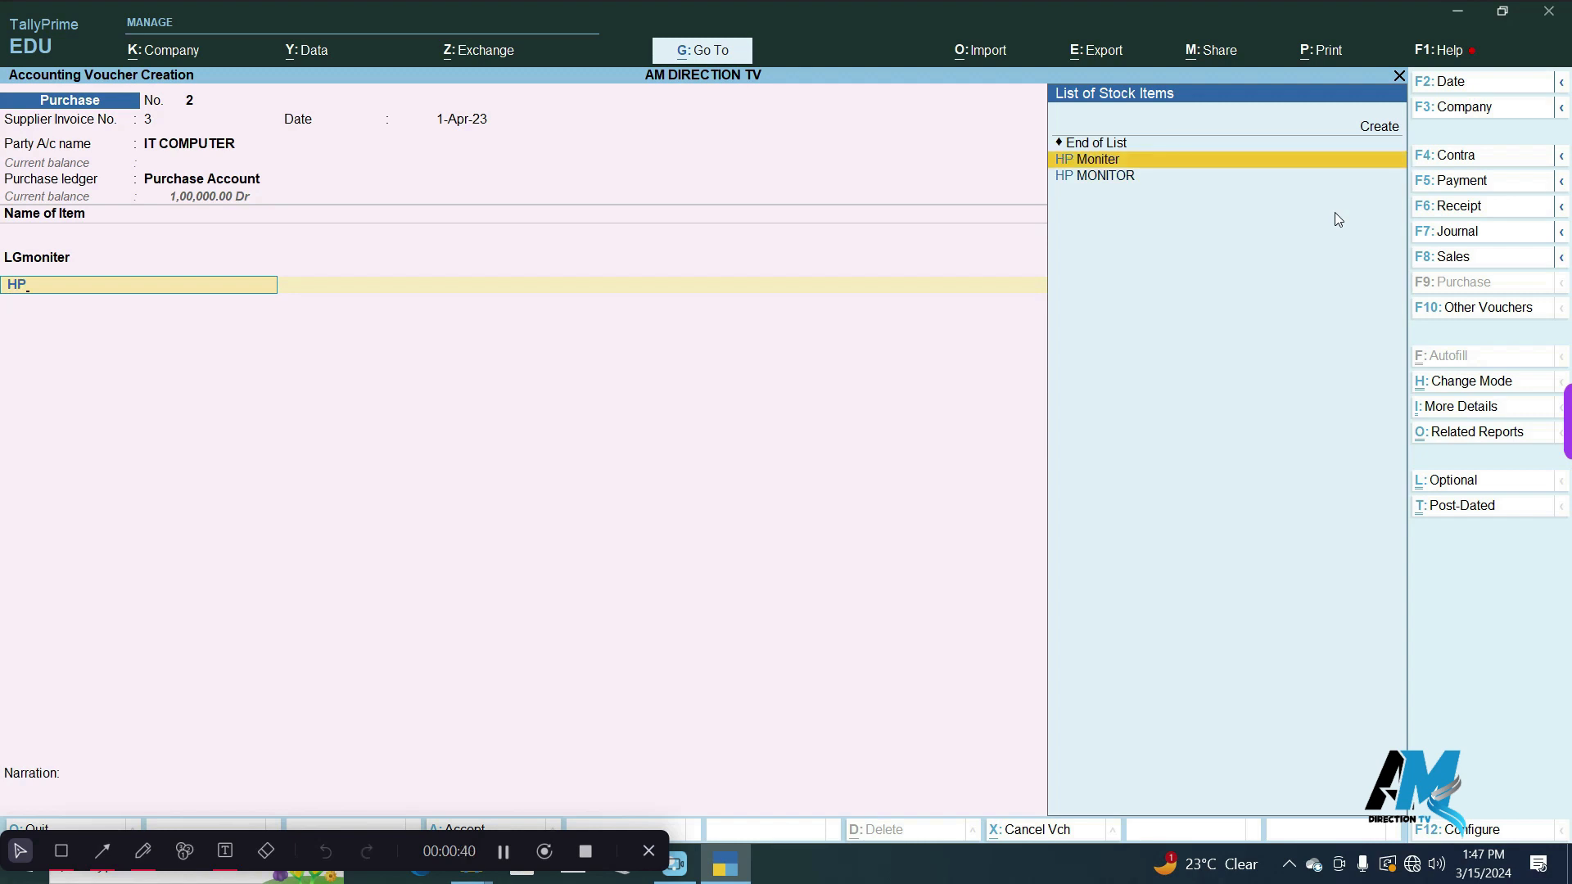
{"action": "key", "text": "Return"}
{"action": "type", "text": "20"}
{"action": "key", "text": "Return"}
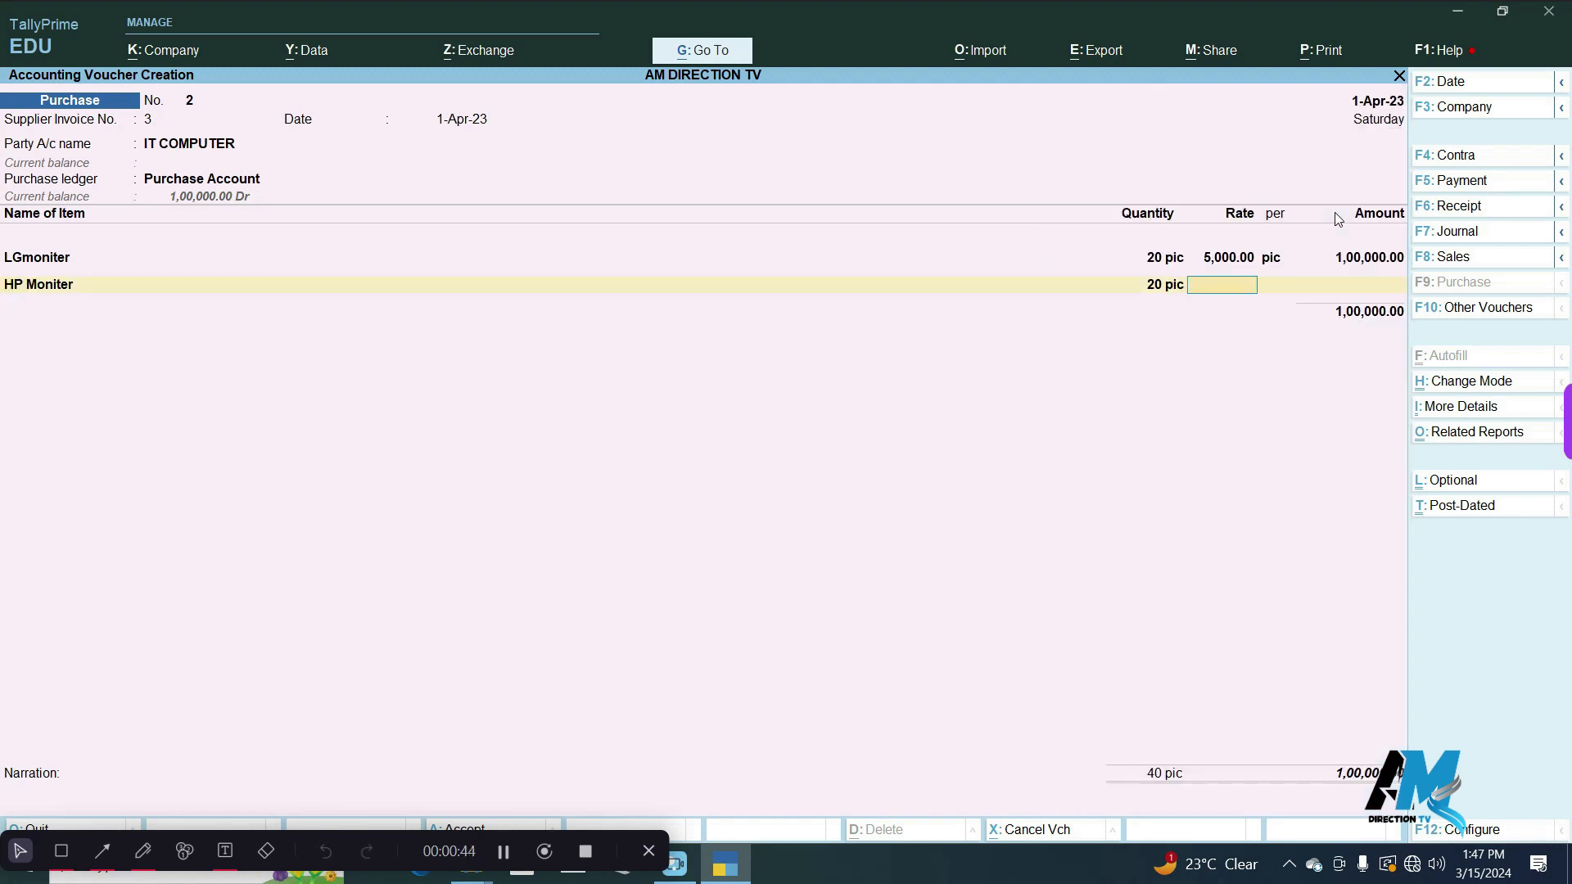
{"action": "type", "text": "4000"}
{"action": "key", "text": "Return"}
{"action": "key", "text": "Return"}
{"action": "key", "text": "Return"}
{"action": "key", "text": "Return"}
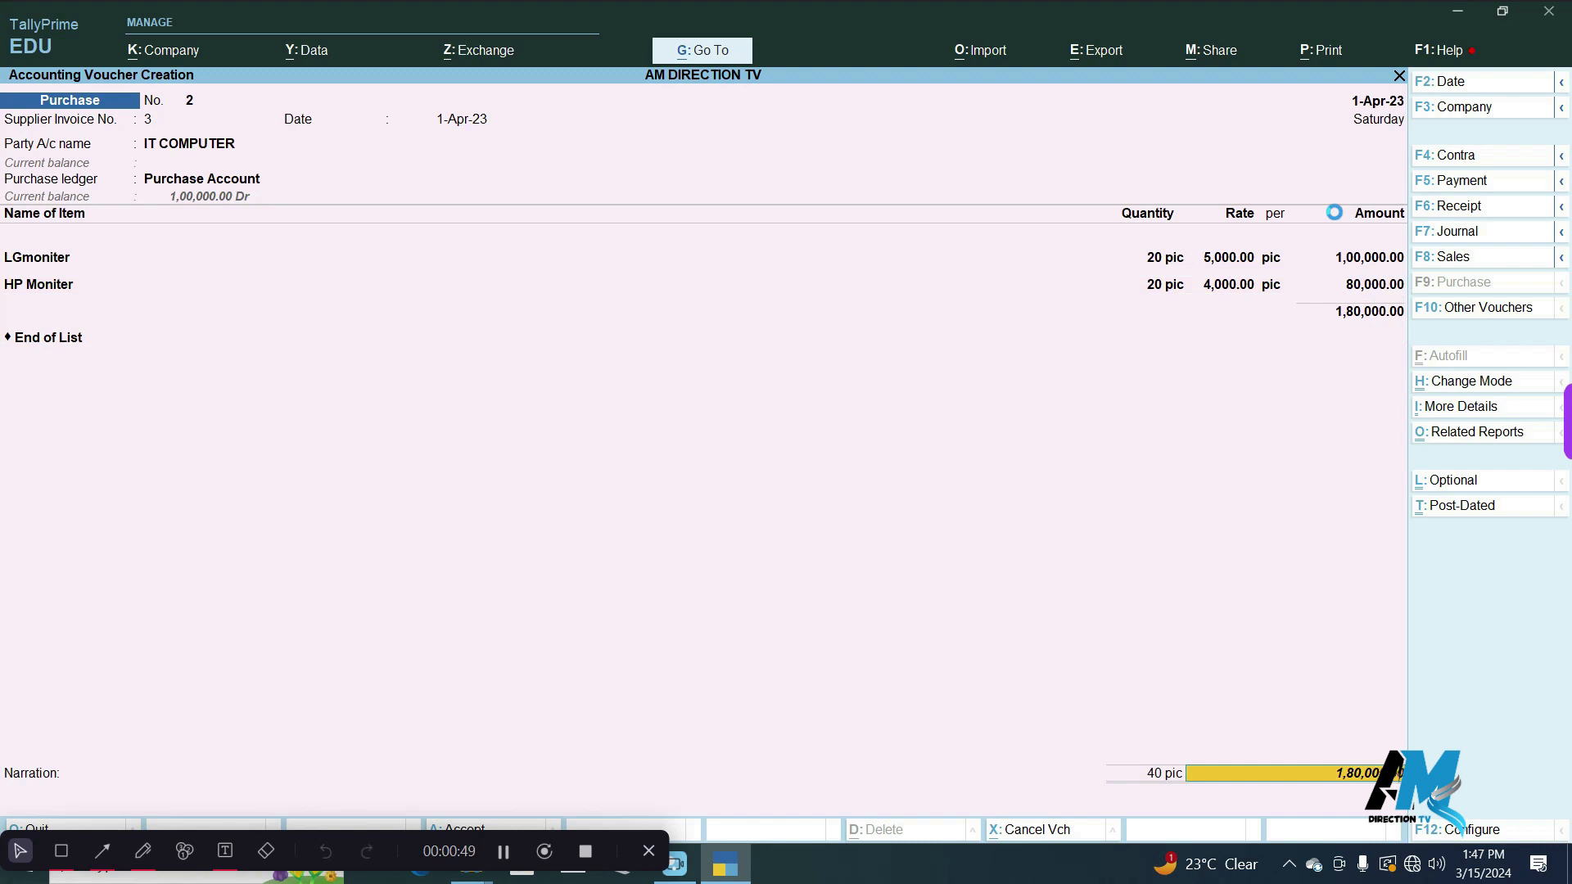
End the item list, accept New Ref 3 as the bill-wise reference and save the purchase voucher without a narration.
{"action": "key", "text": "Return"}
{"action": "key", "text": "Return"}
{"action": "key", "text": "Return"}
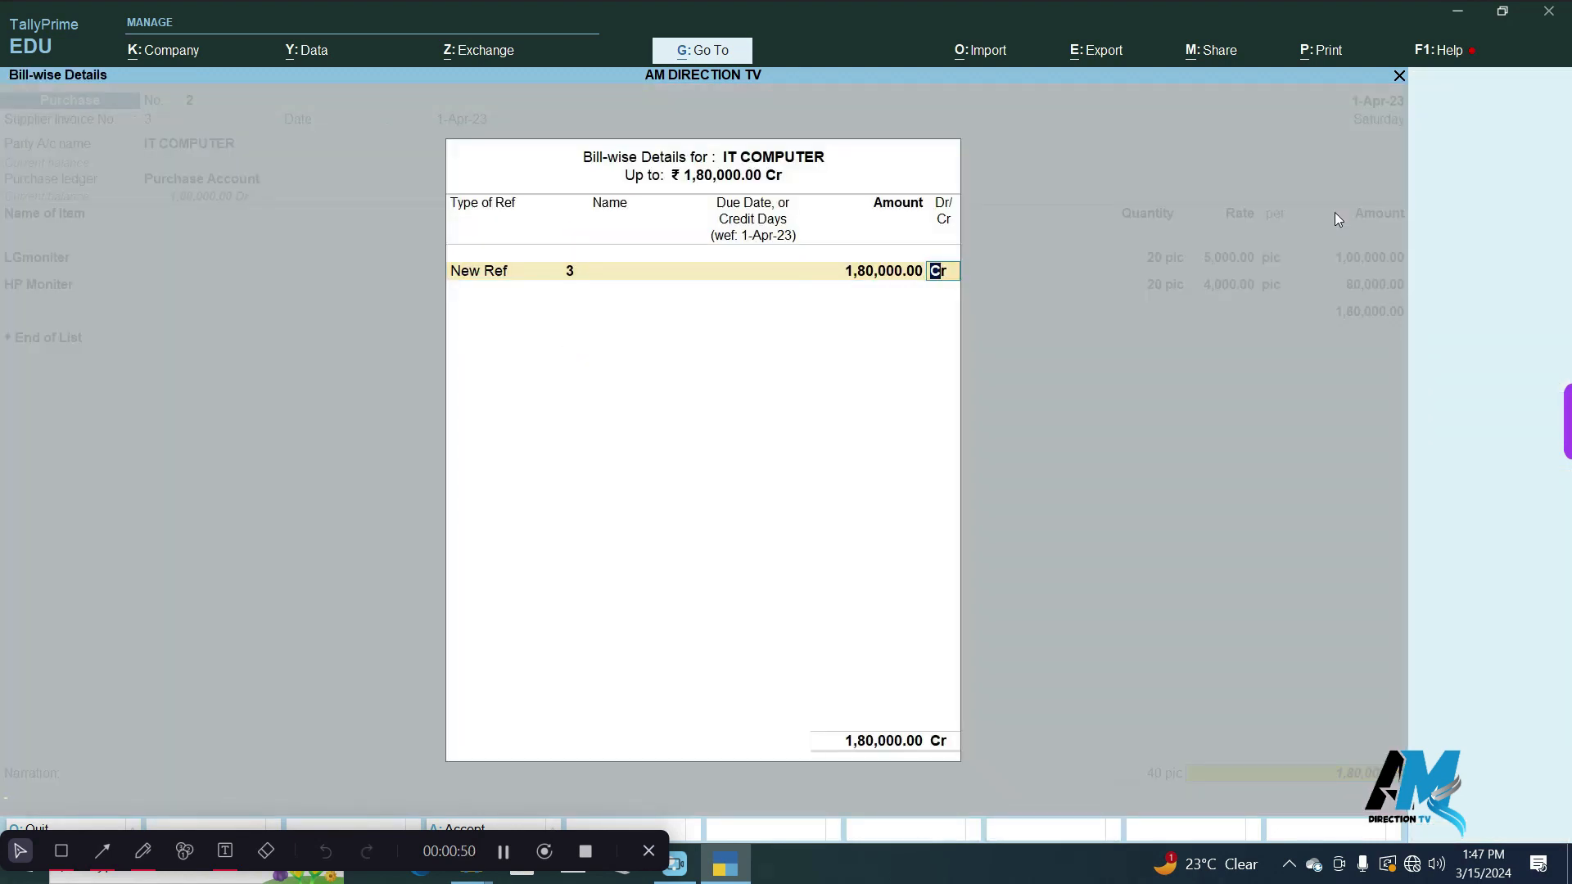
{"action": "key", "text": "Return"}
{"action": "key", "text": "Return"}
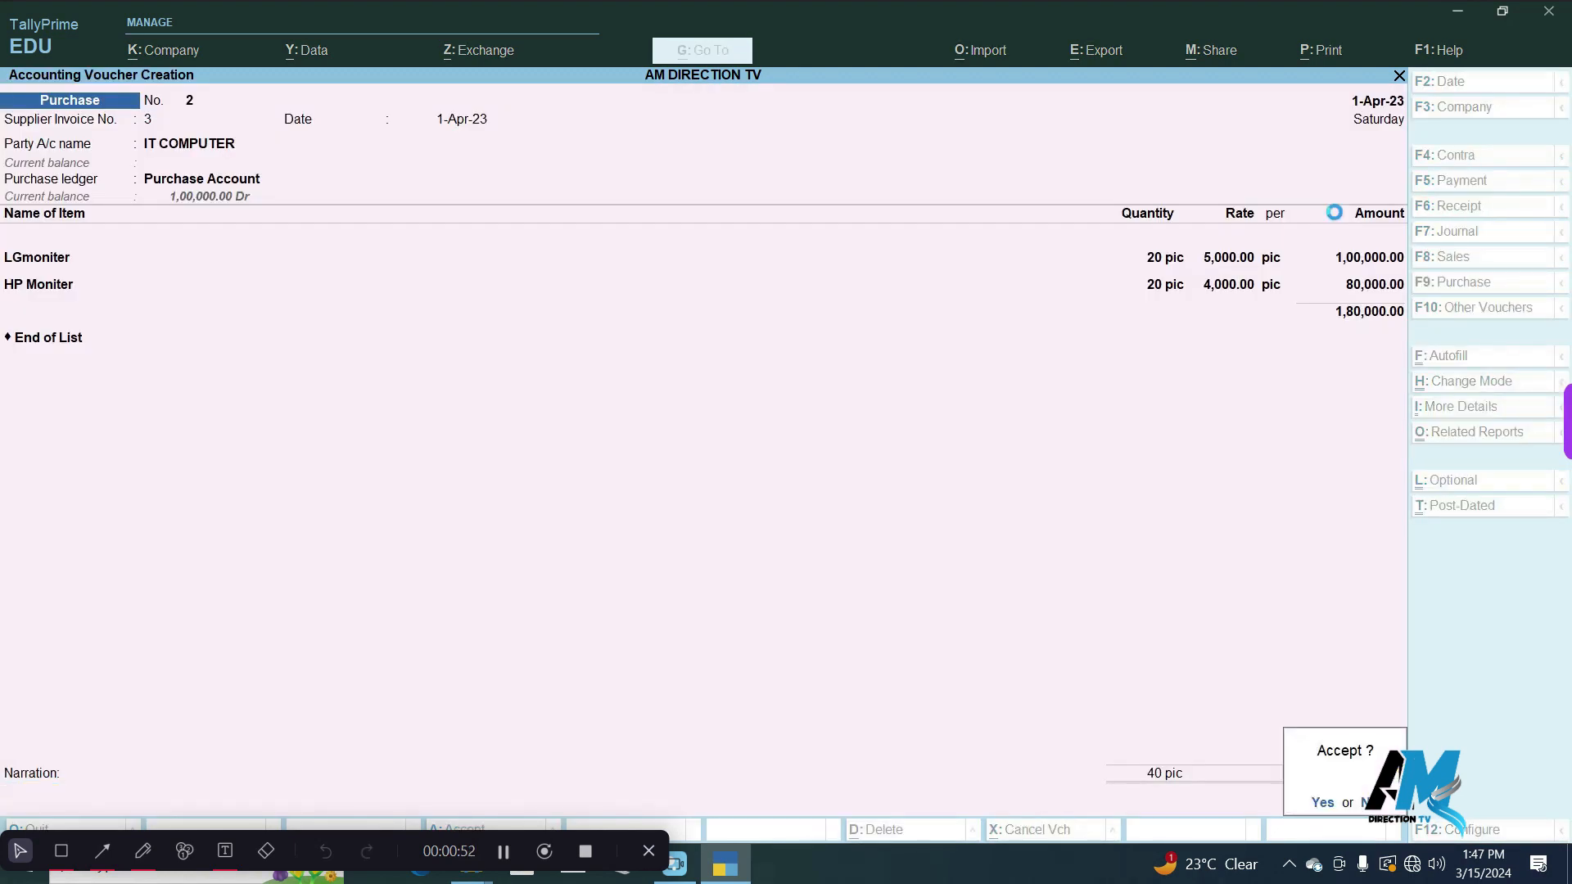
{"action": "key", "text": "Return"}
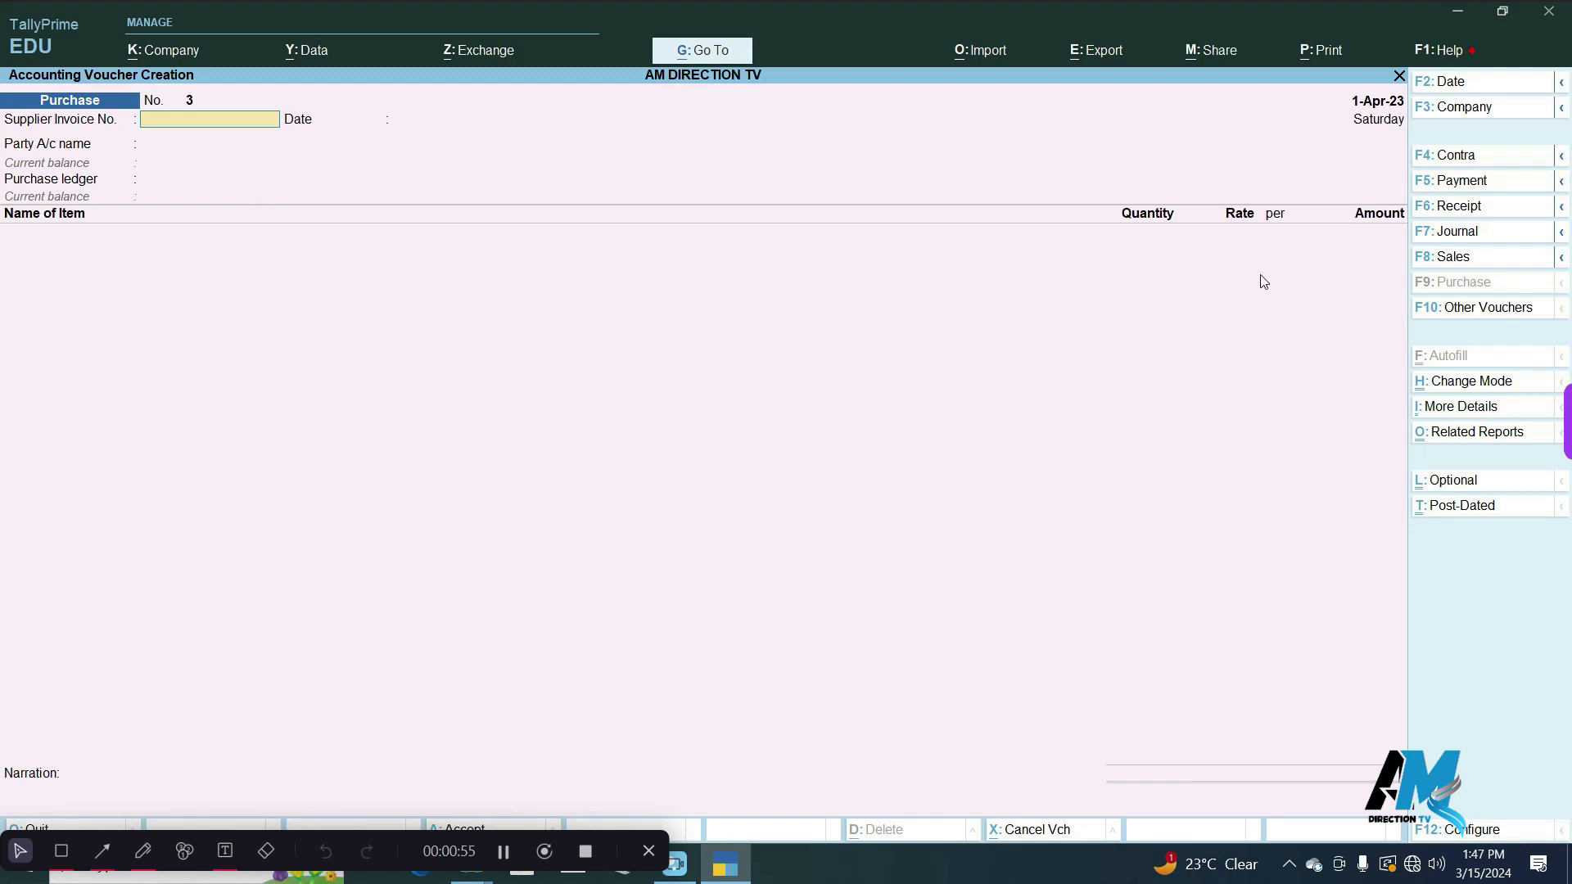
Leave voucher entry and review the stock summary from the Moniter group down to LGmoniter's April vouchers.
{"action": "key", "text": "Escape"}
{"action": "key", "text": "Return"}
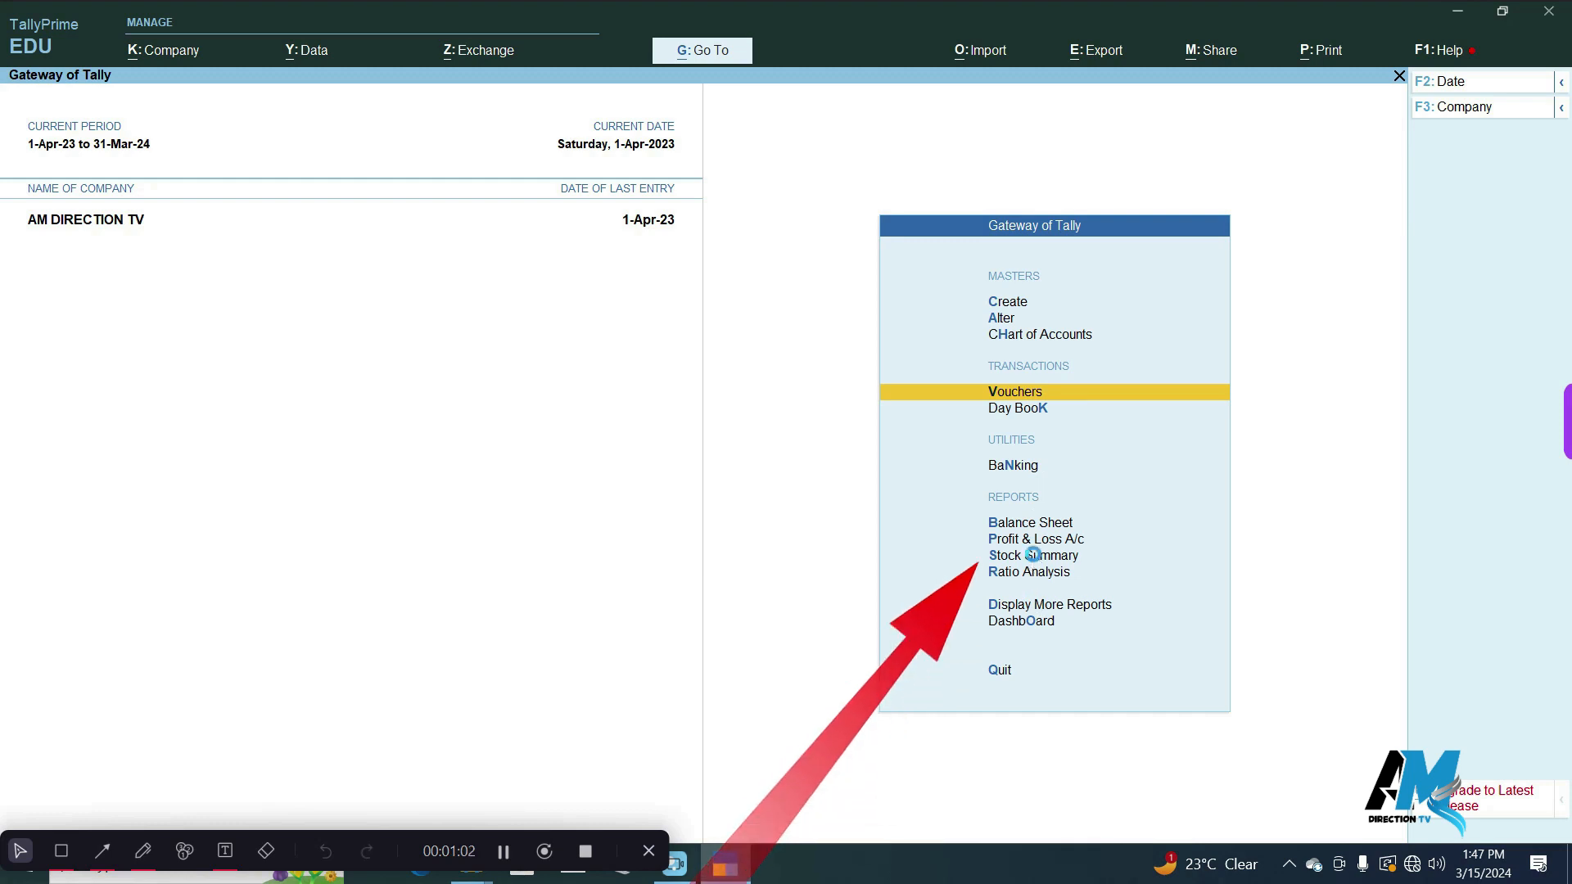
{"action": "left_click", "coordinate": [1033, 555]}
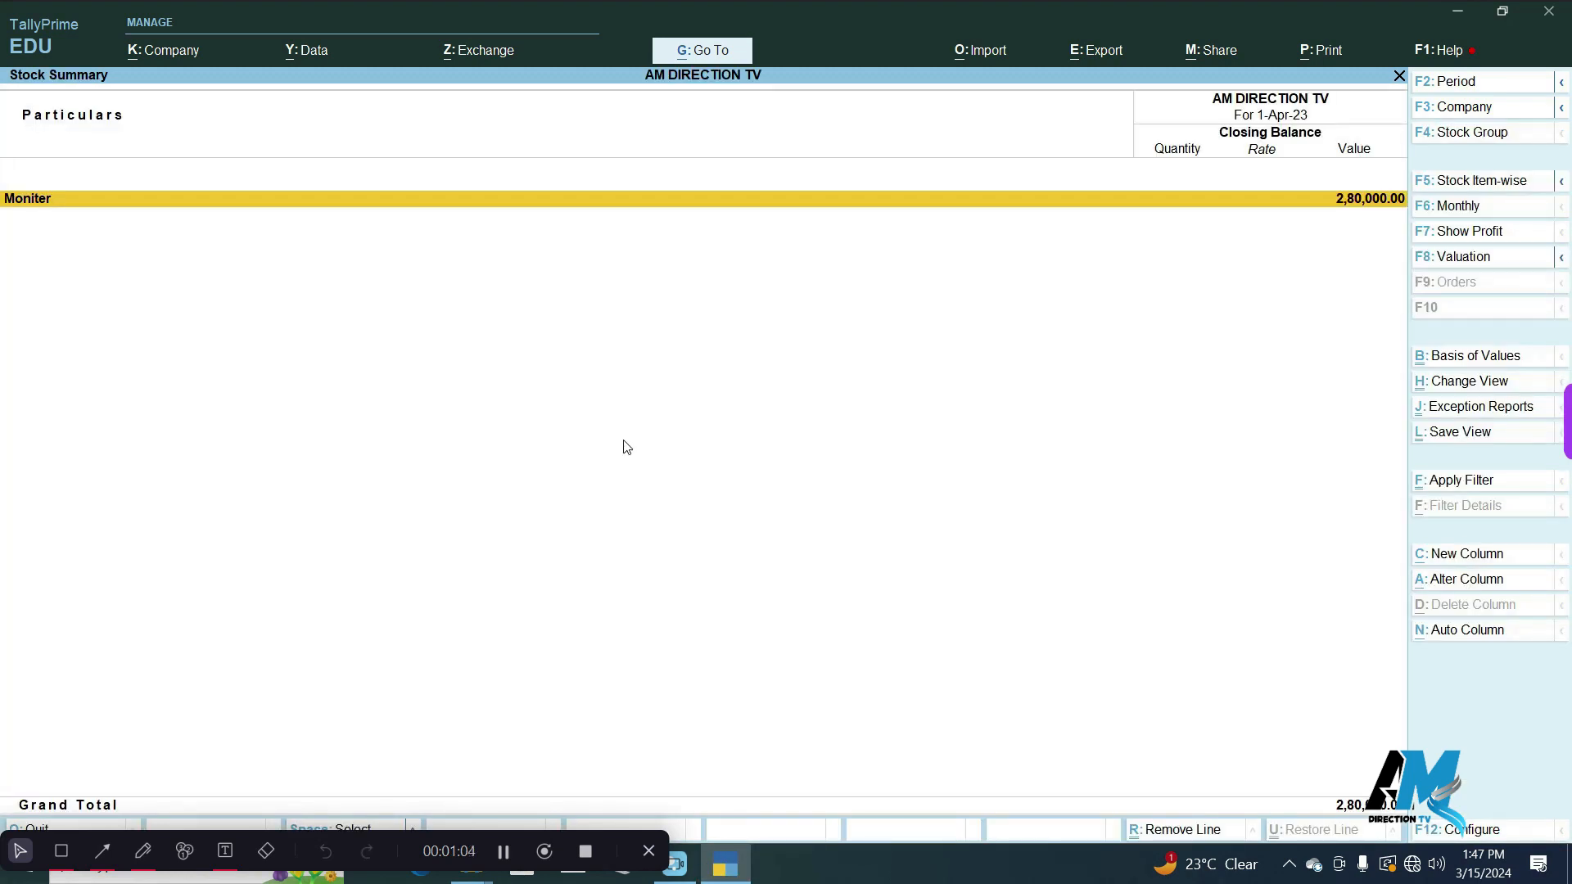
{"action": "left_click", "coordinate": [27, 197]}
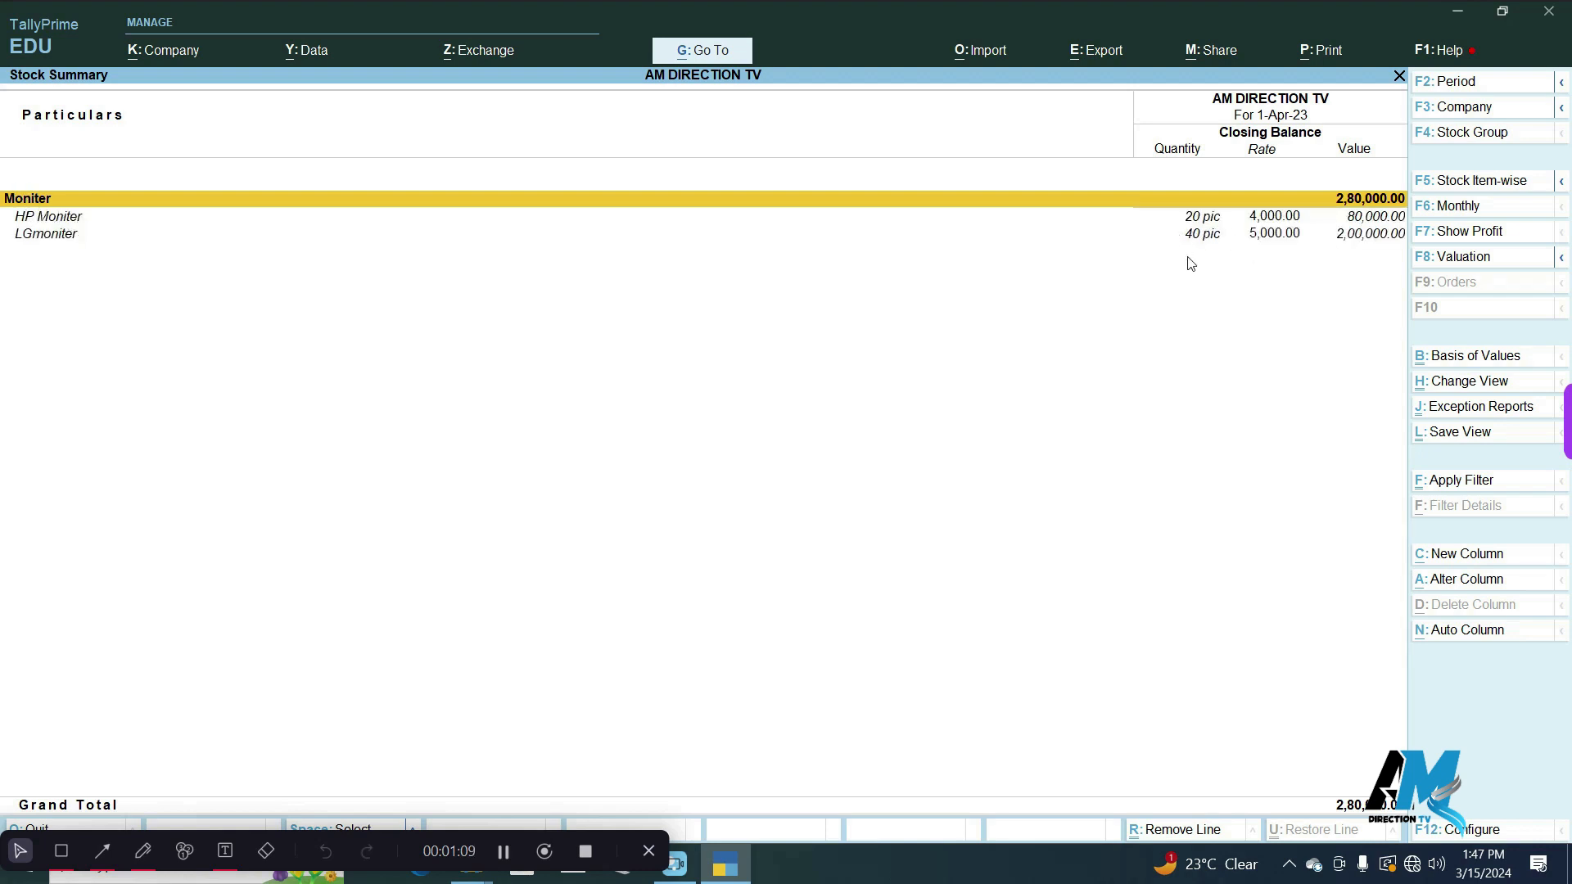
{"action": "left_click", "coordinate": [60, 238]}
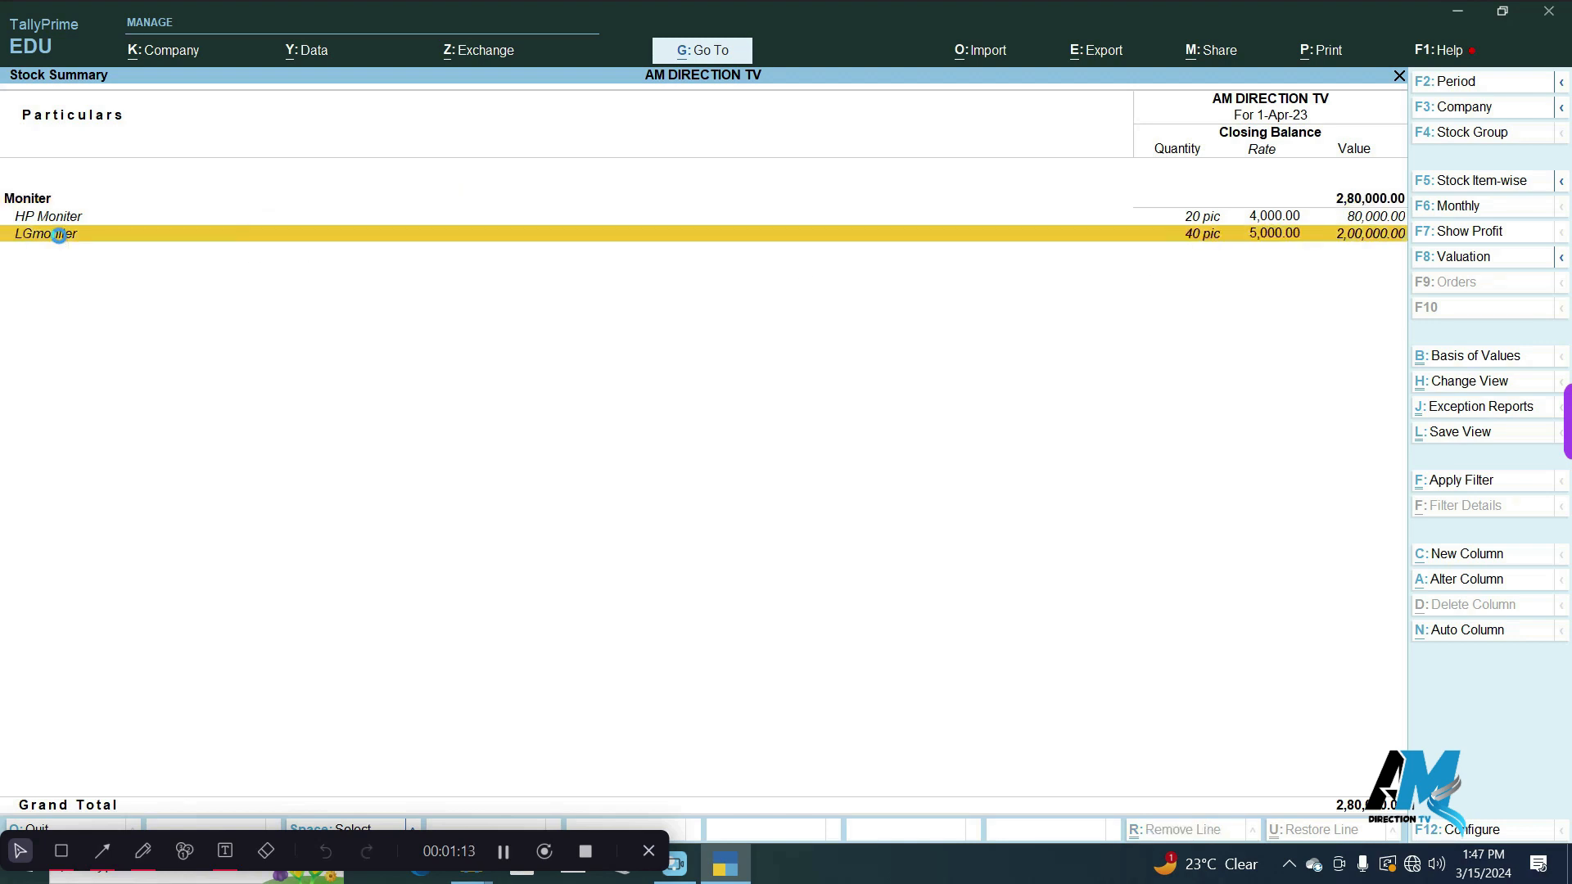
{"action": "left_click", "coordinate": [61, 238]}
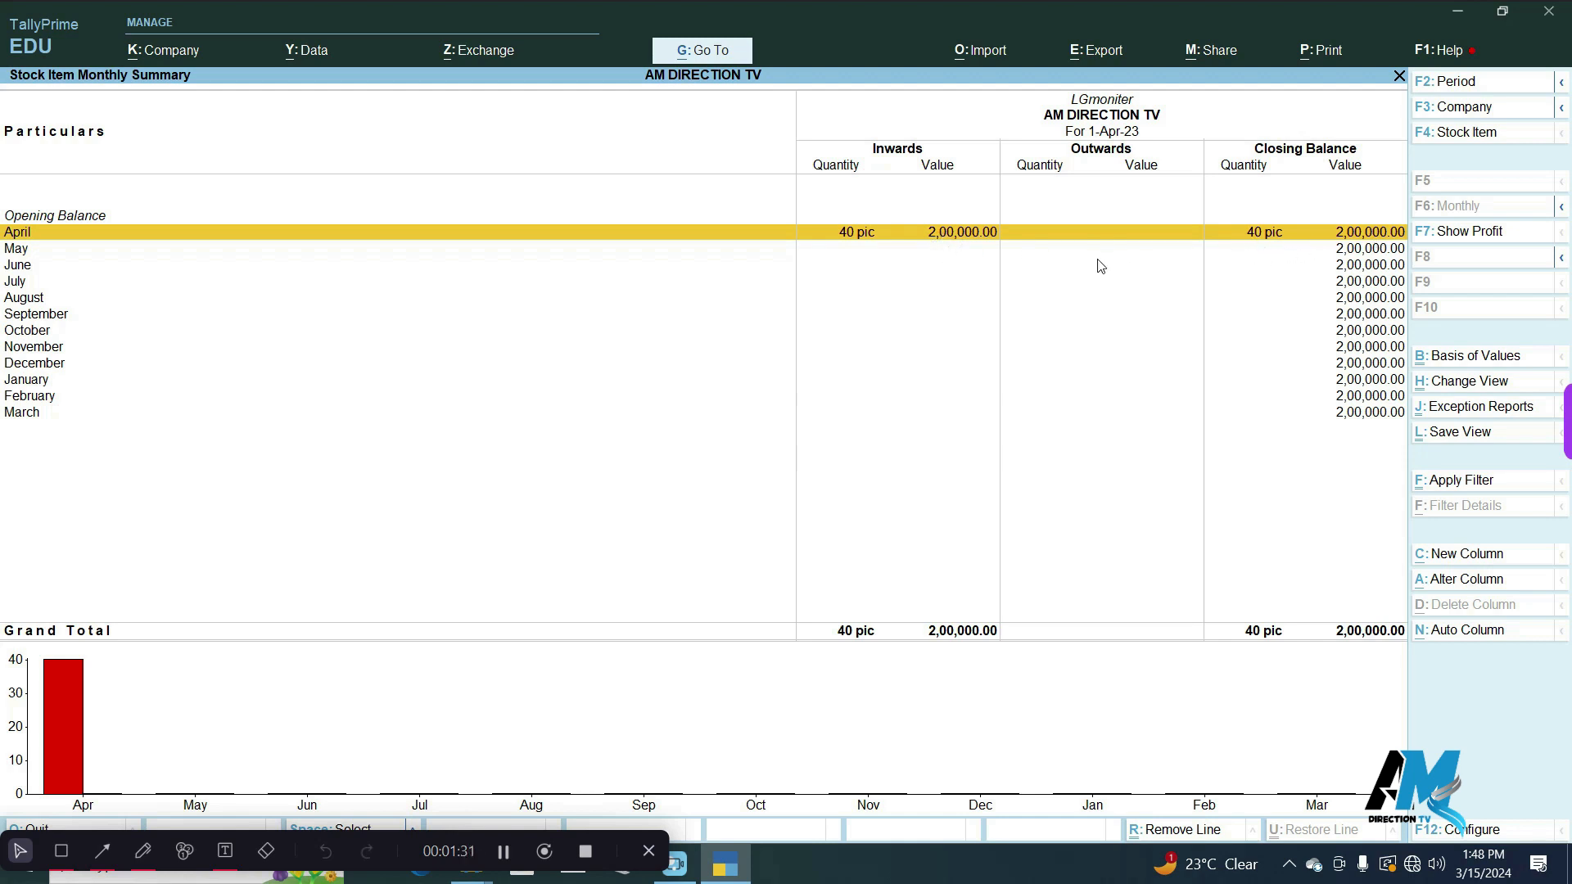
{"action": "left_click", "coordinate": [980, 236]}
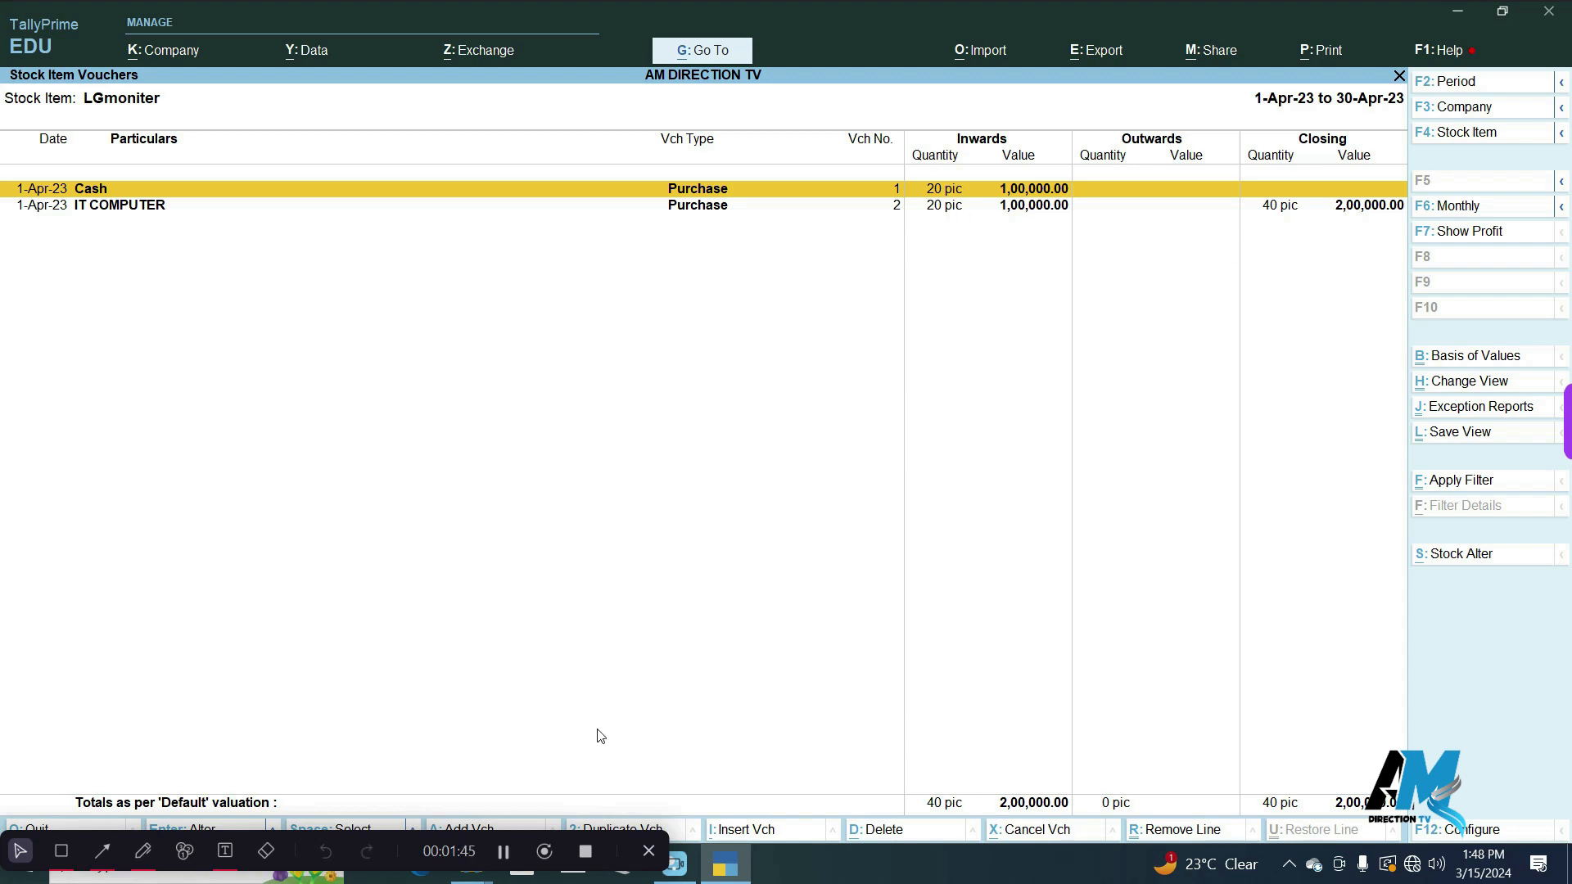
{"action": "left_click", "coordinate": [506, 854]}
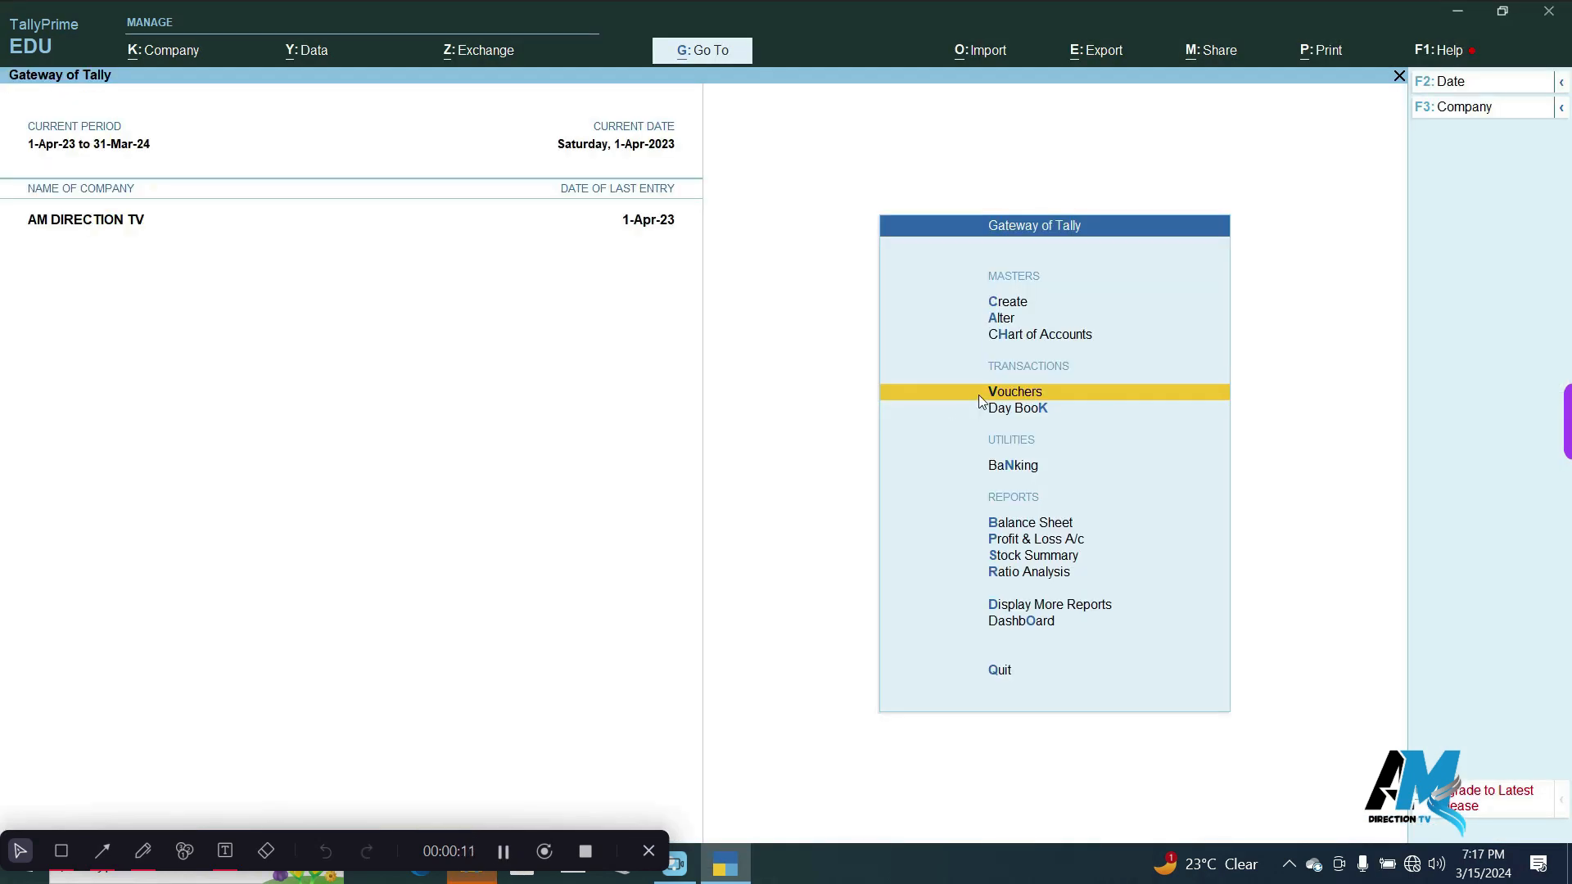
Start a sales voucher with Cash as the party account, accept its default details and use Sales Account as the sales ledger.
{"action": "left_click", "coordinate": [1049, 393]}
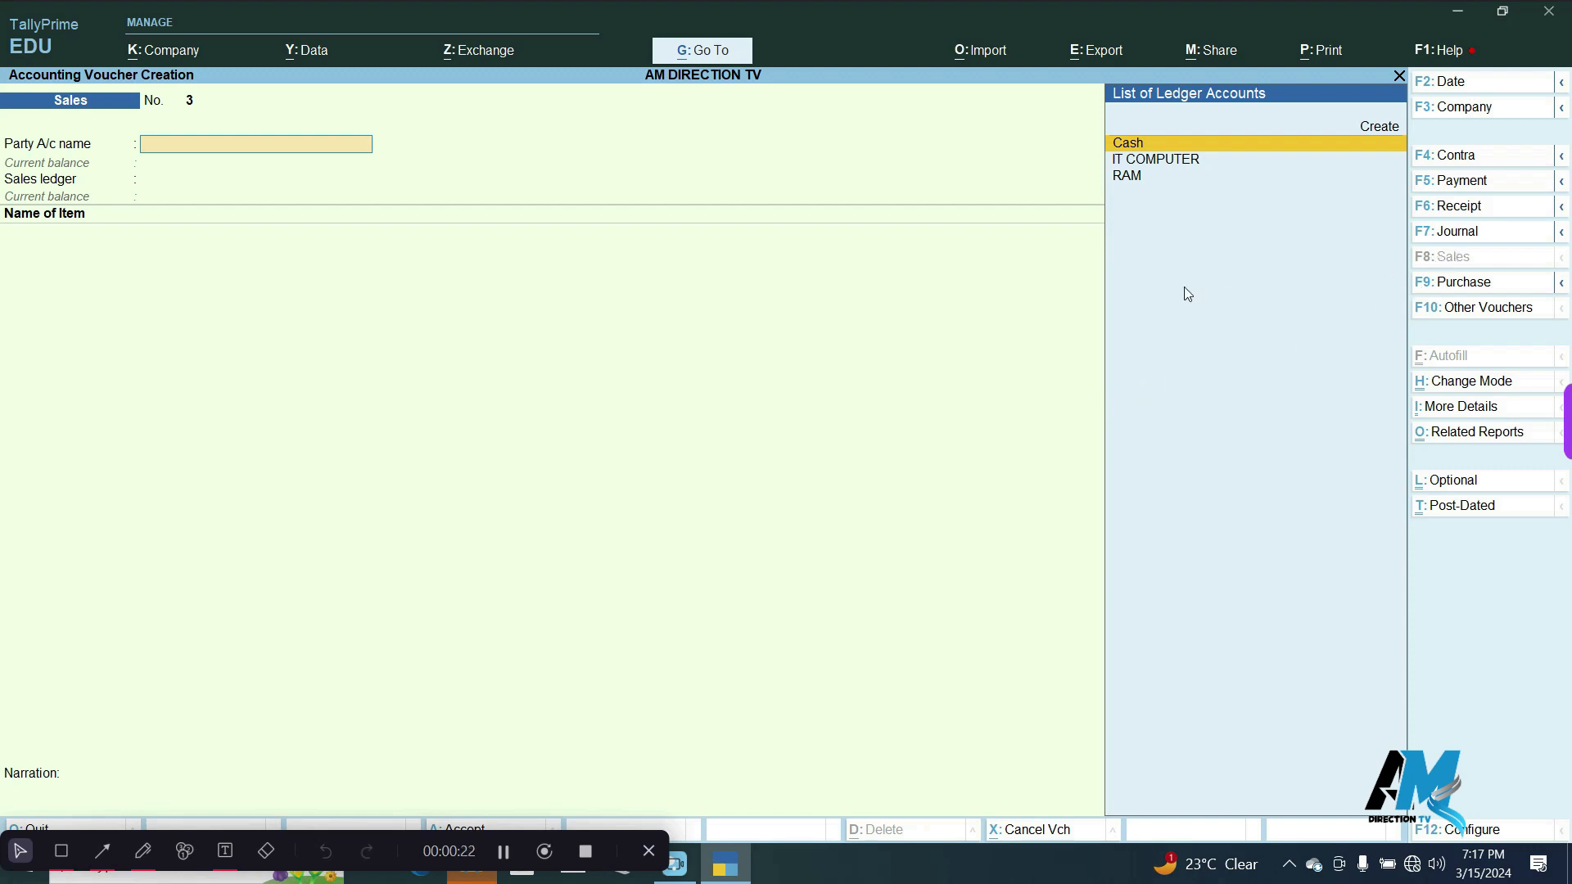
{"action": "key", "text": "Return"}
{"action": "key", "text": "Return"}
{"action": "key", "text": "Return"}
{"action": "key", "text": "Return"}
{"action": "key", "text": "Return"}
{"action": "key", "text": "Return"}
{"action": "key", "text": "Return"}
{"action": "key", "text": "Return"}
{"action": "key", "text": "Return"}
{"action": "key", "text": "Return"}
{"action": "key", "text": "Return"}
{"action": "key", "text": "Return"}
{"action": "key", "text": "Return"}
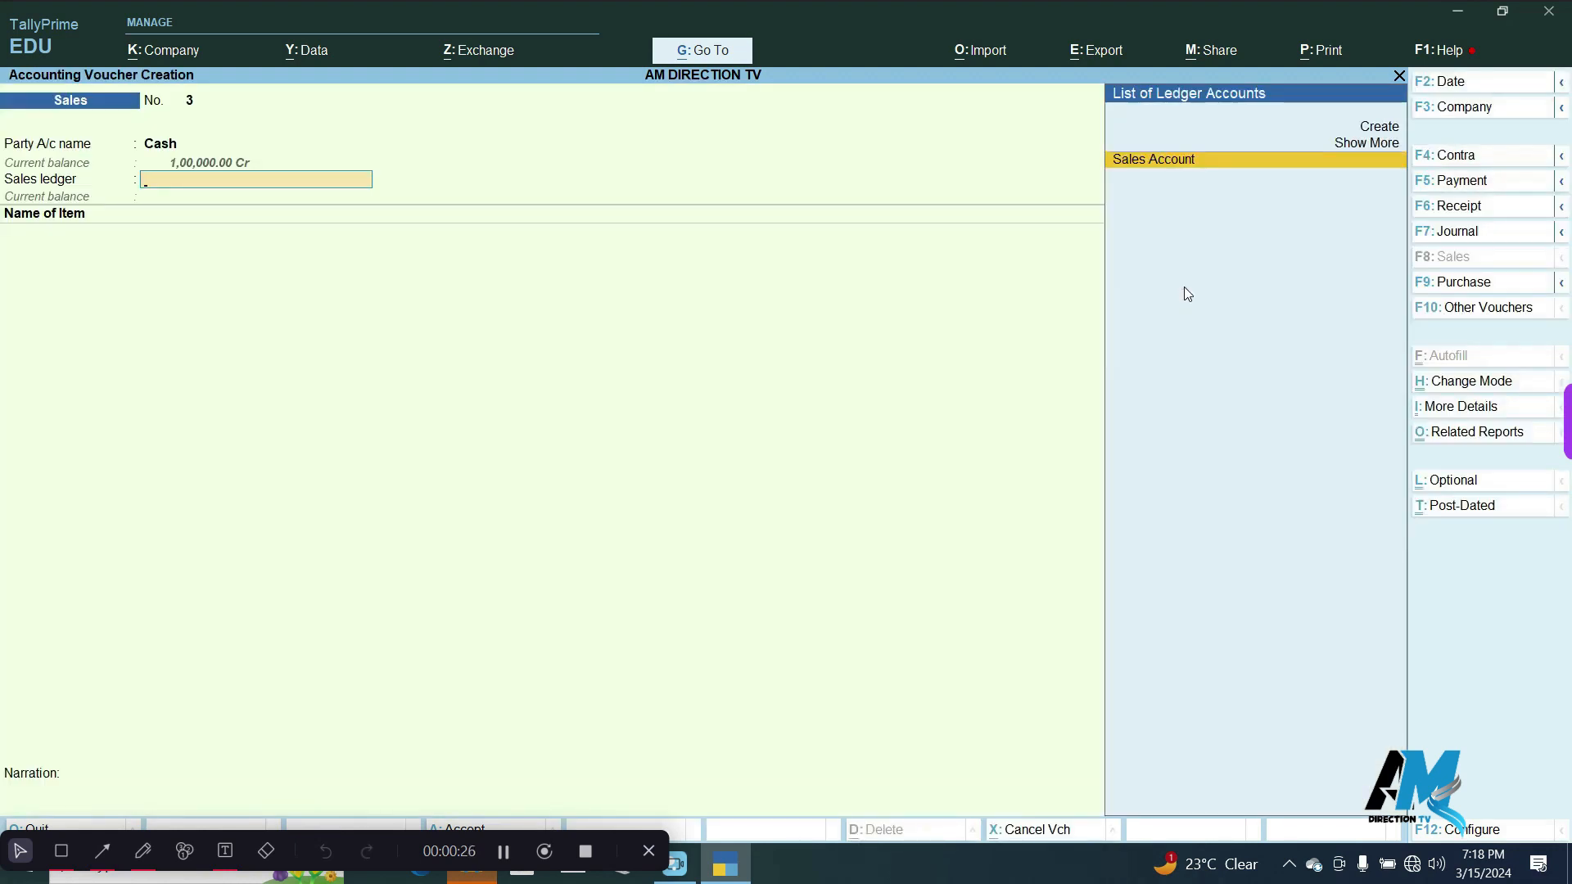
{"action": "key", "text": "Return"}
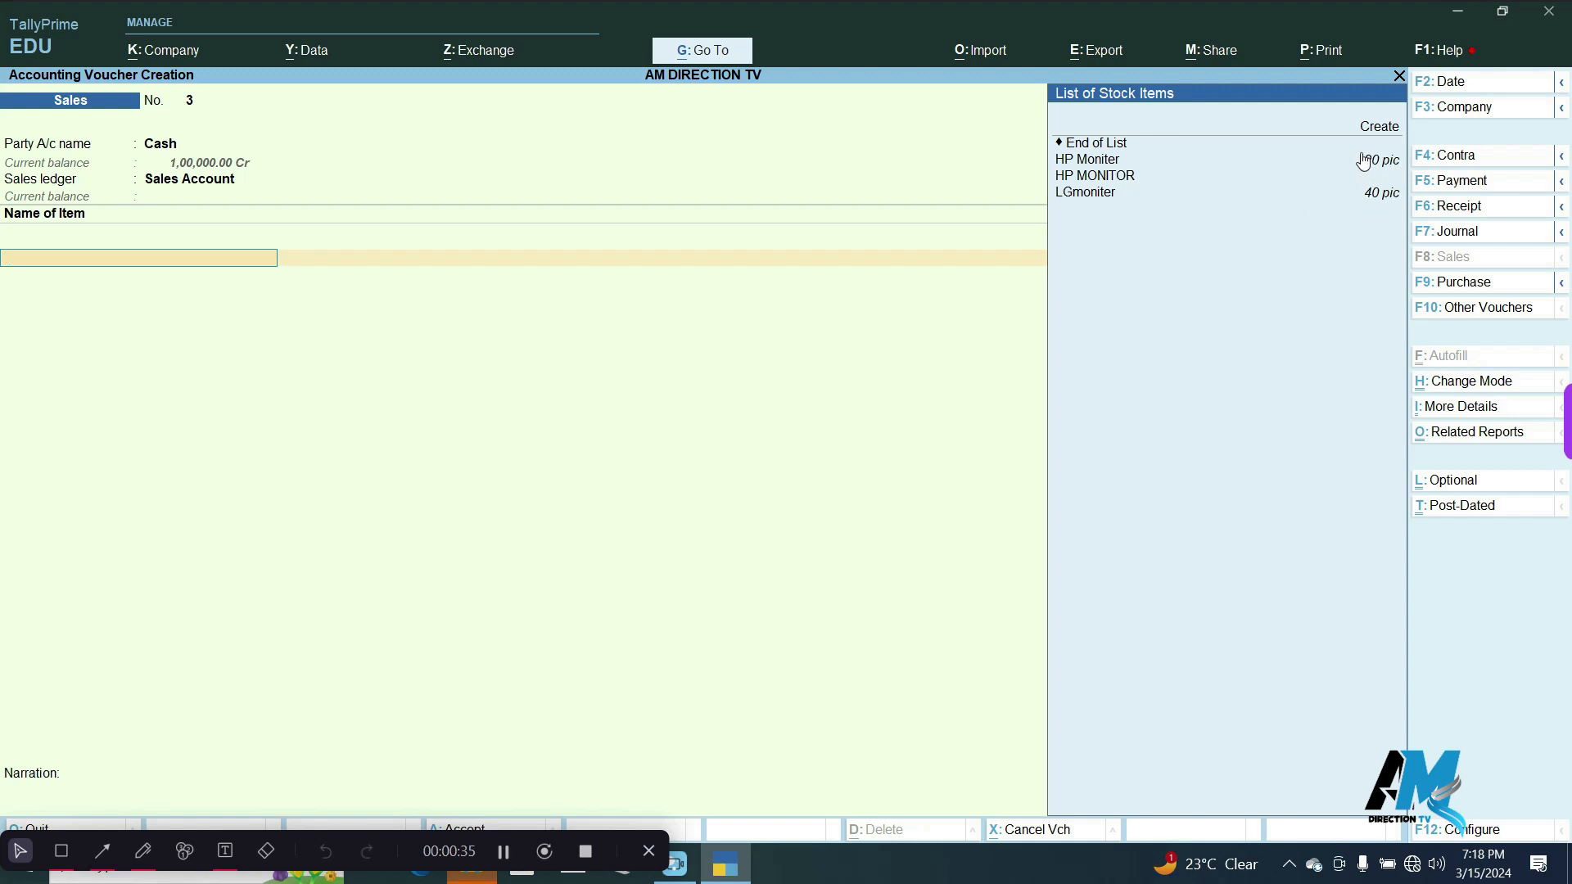
Add LGmoniter to the sales voucher with 5 pic at a rate of 6,000 and save the voucher.
{"action": "left_click", "coordinate": [1095, 196]}
{"action": "left_click", "coordinate": [1095, 196]}
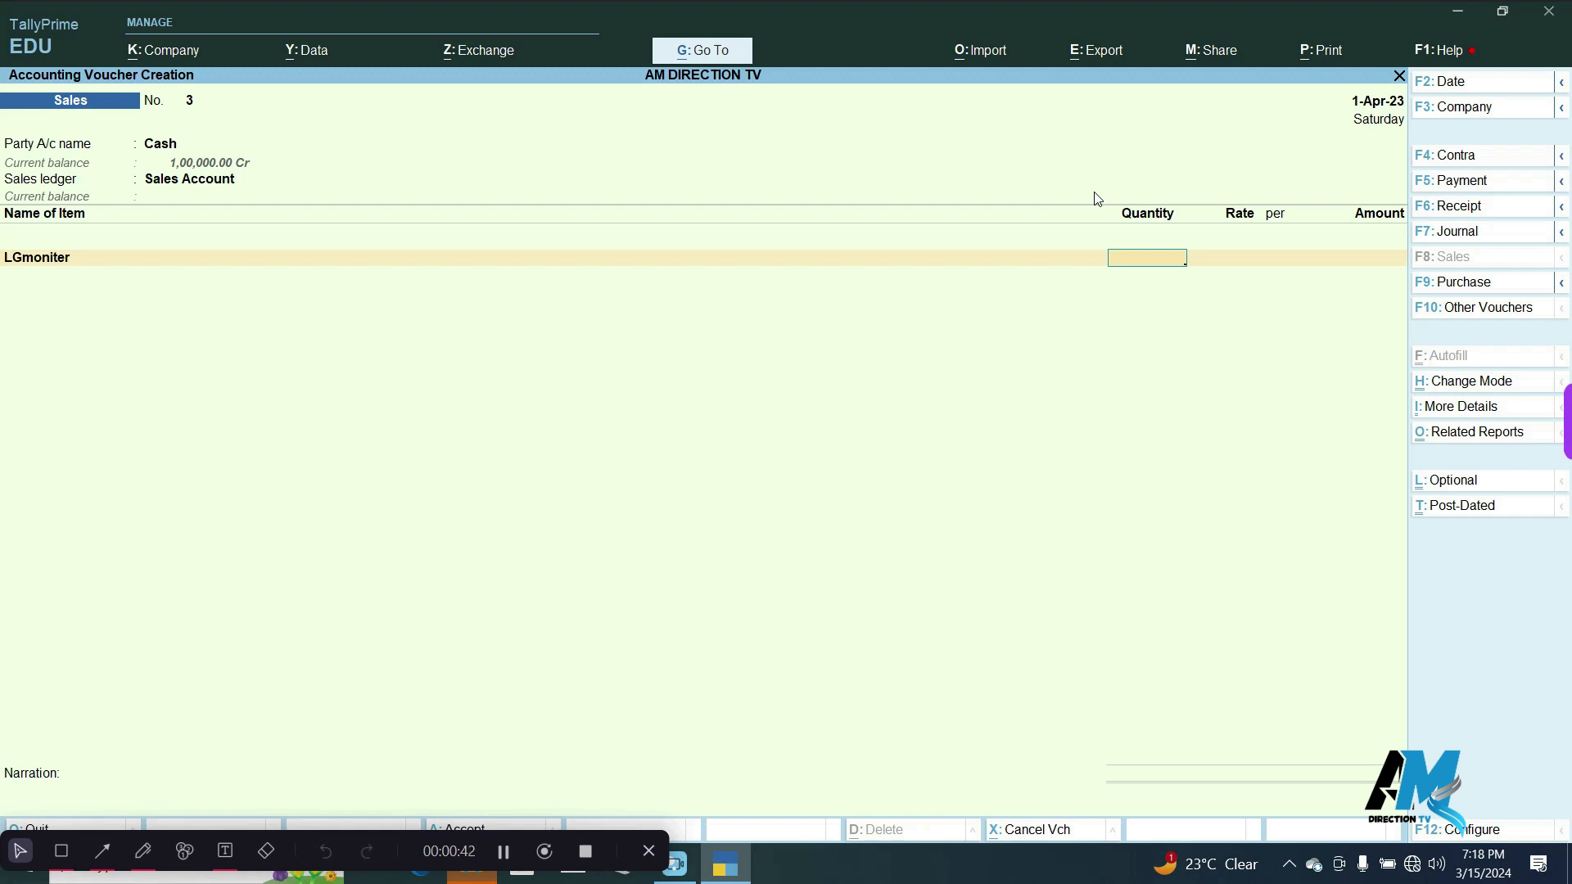
{"action": "type", "text": "5"}
{"action": "key", "text": "Return"}
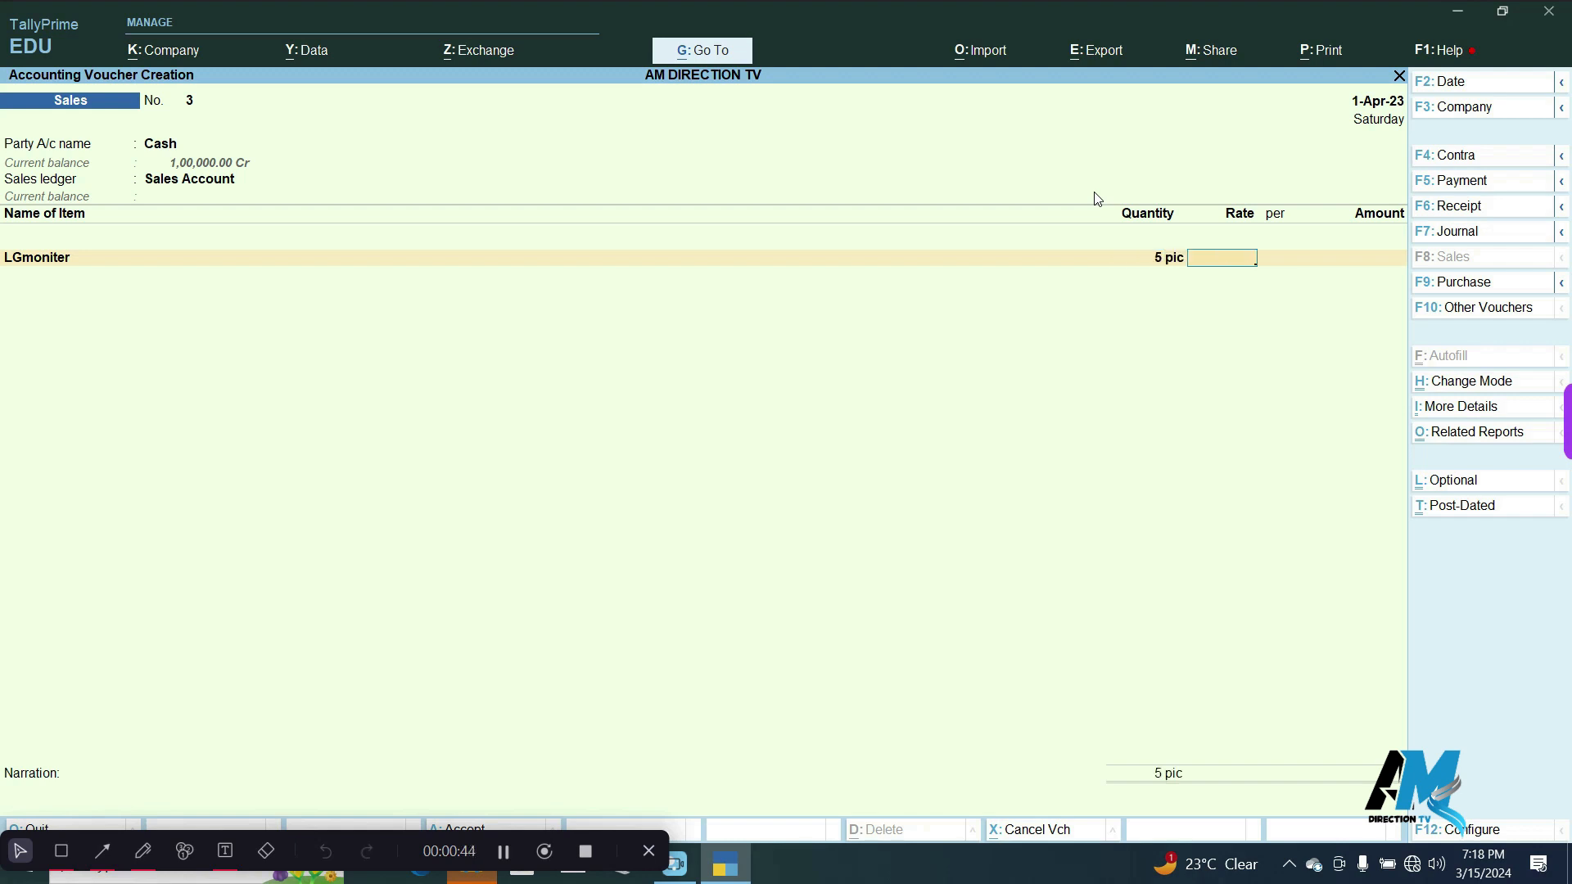
{"action": "type", "text": "6000"}
{"action": "key", "text": "Return"}
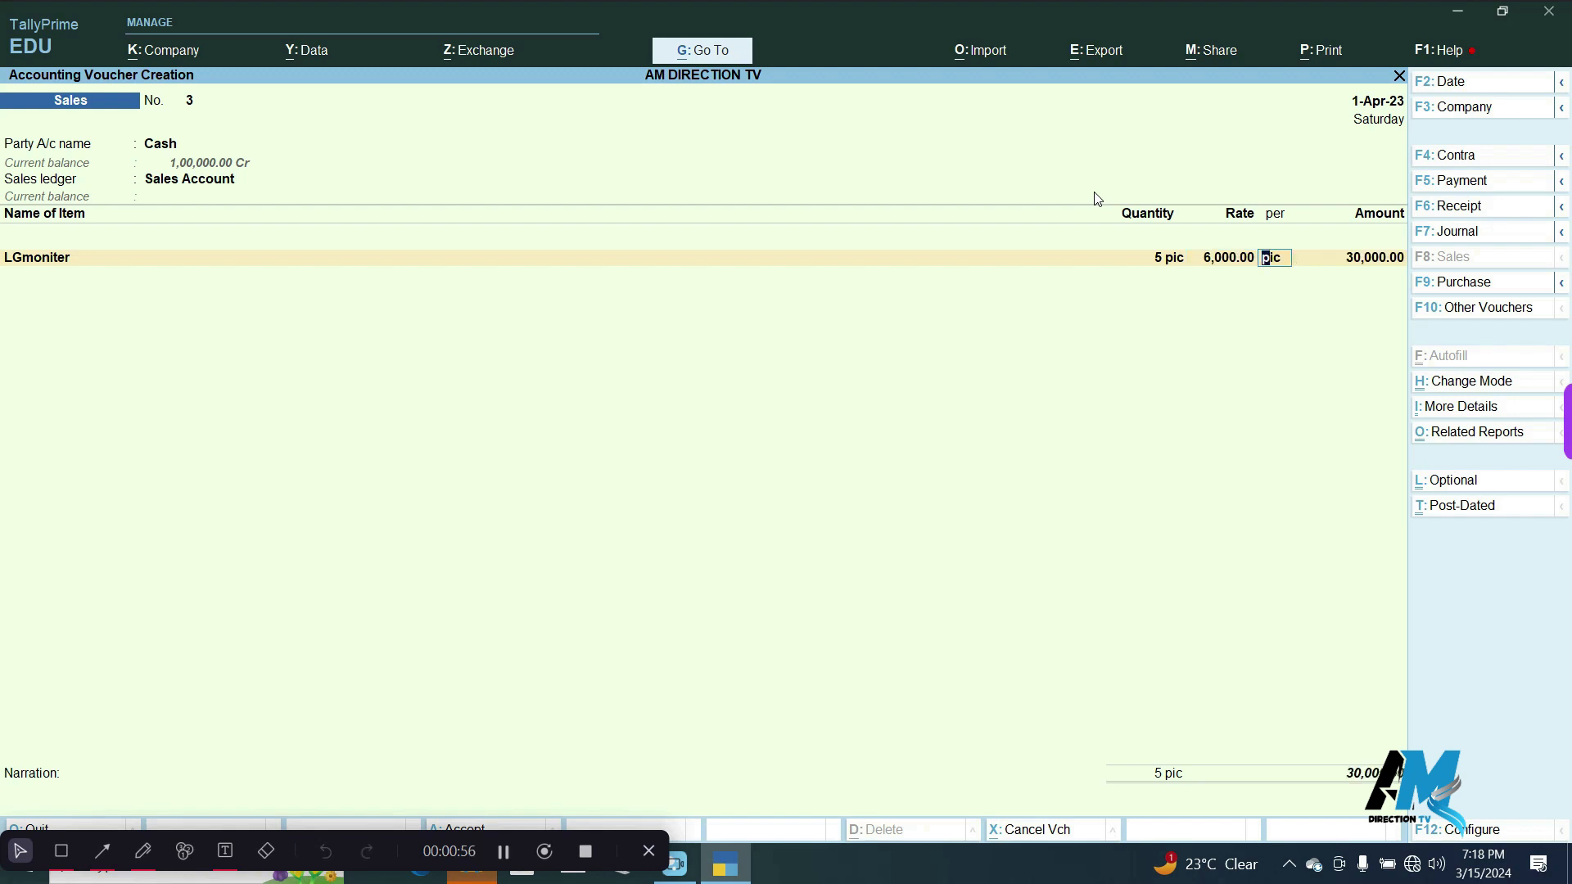
{"action": "key", "text": "Return"}
{"action": "key", "text": "Return"}
{"action": "key", "text": "Return"}
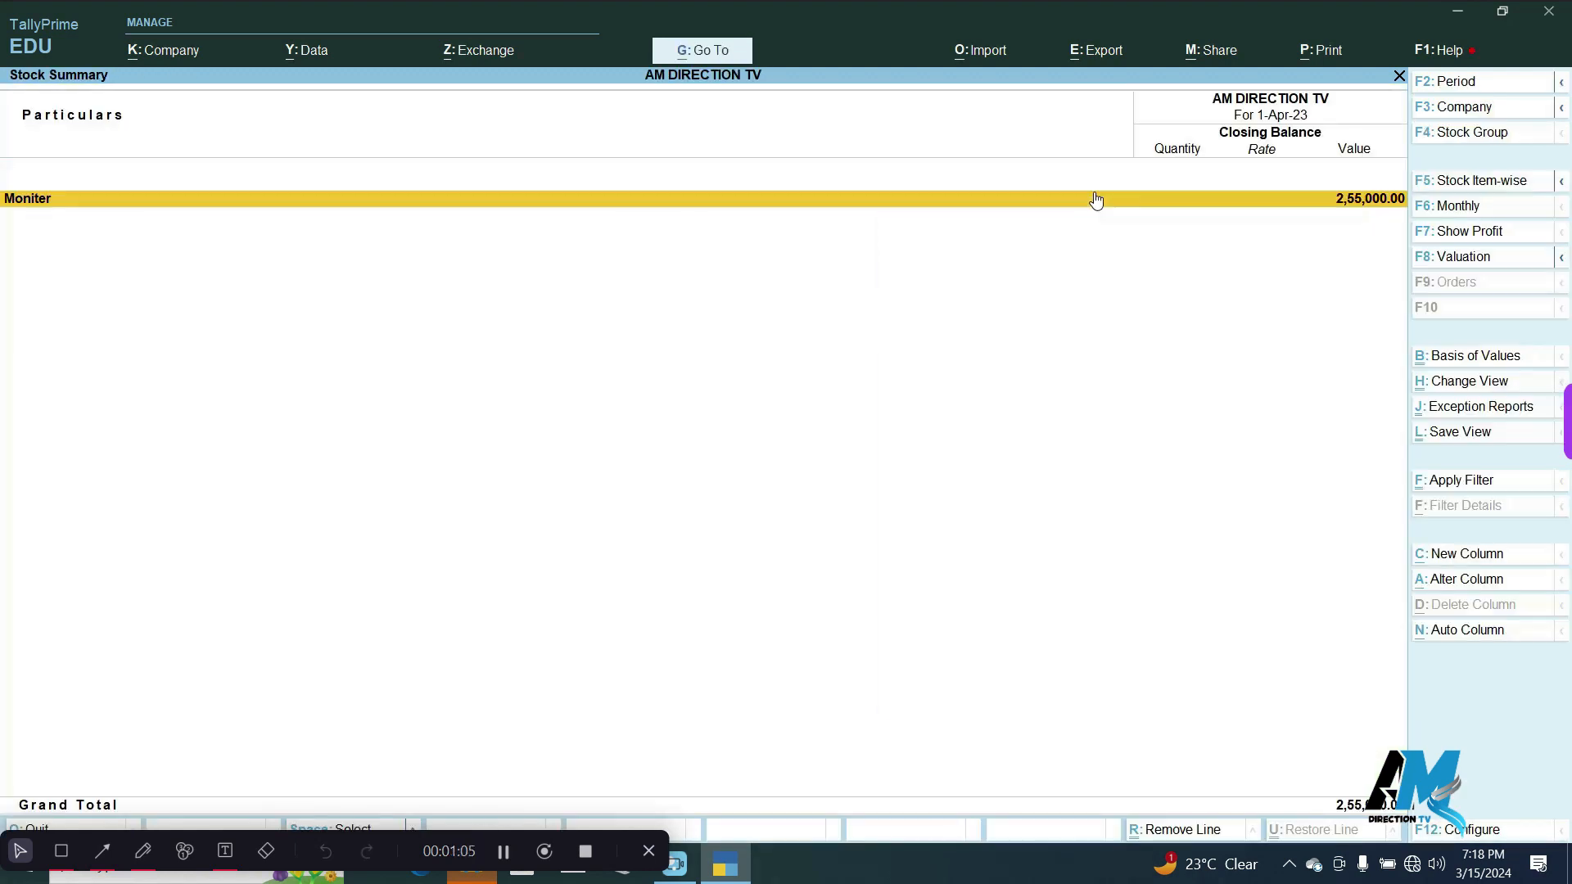
Examine LGmoniter's monthly stock movements within the Moniter group and return to the Gateway of Tally.
{"action": "double_click", "coordinate": [1097, 201]}
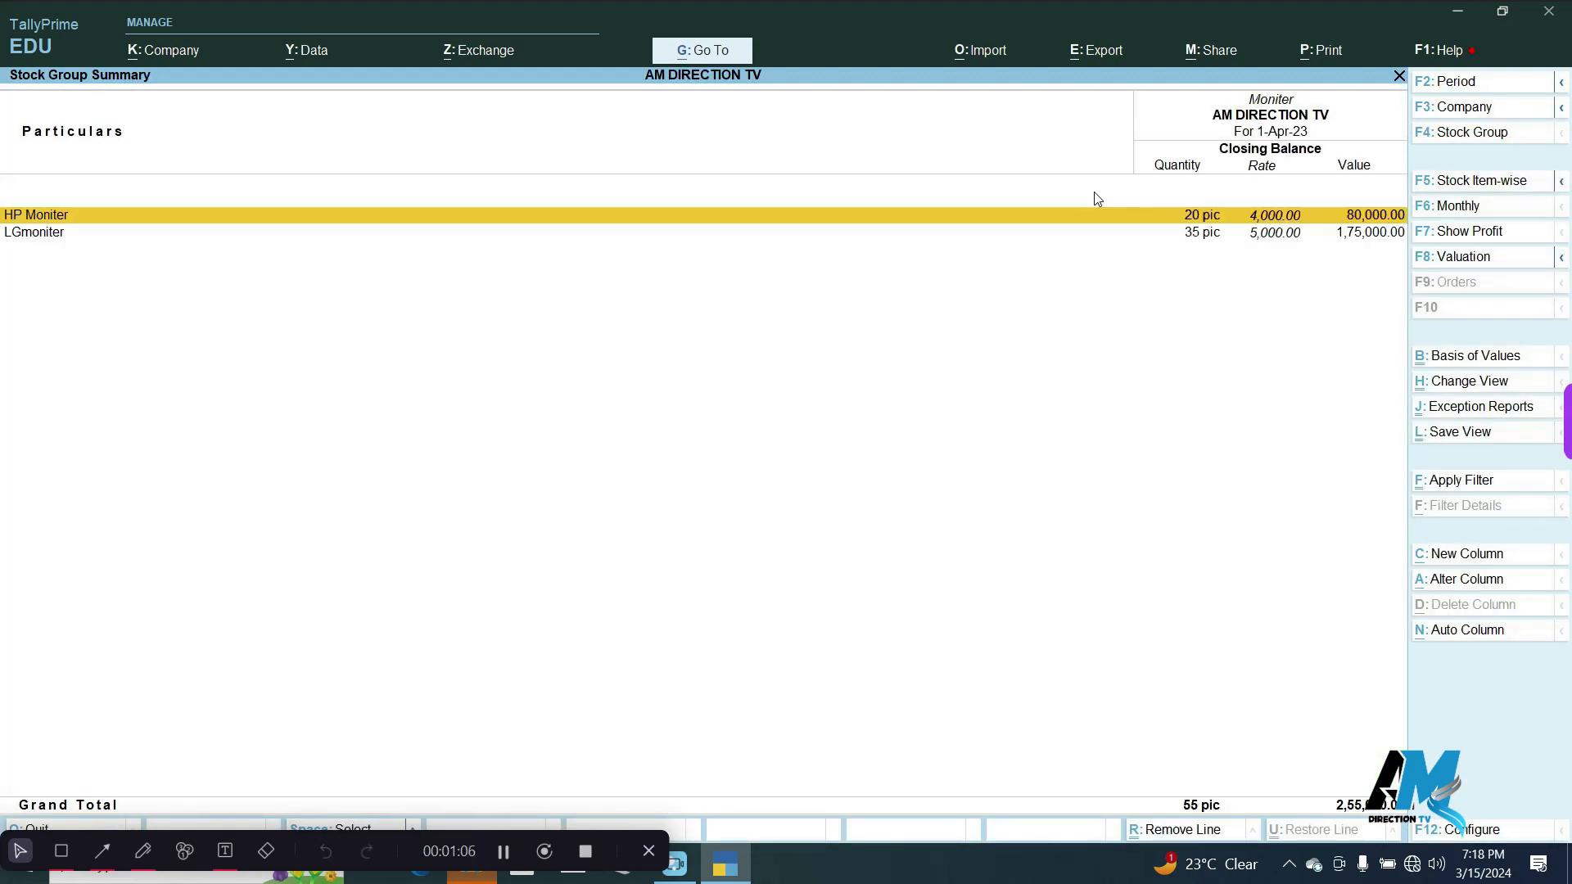
{"action": "left_click", "coordinate": [1193, 237]}
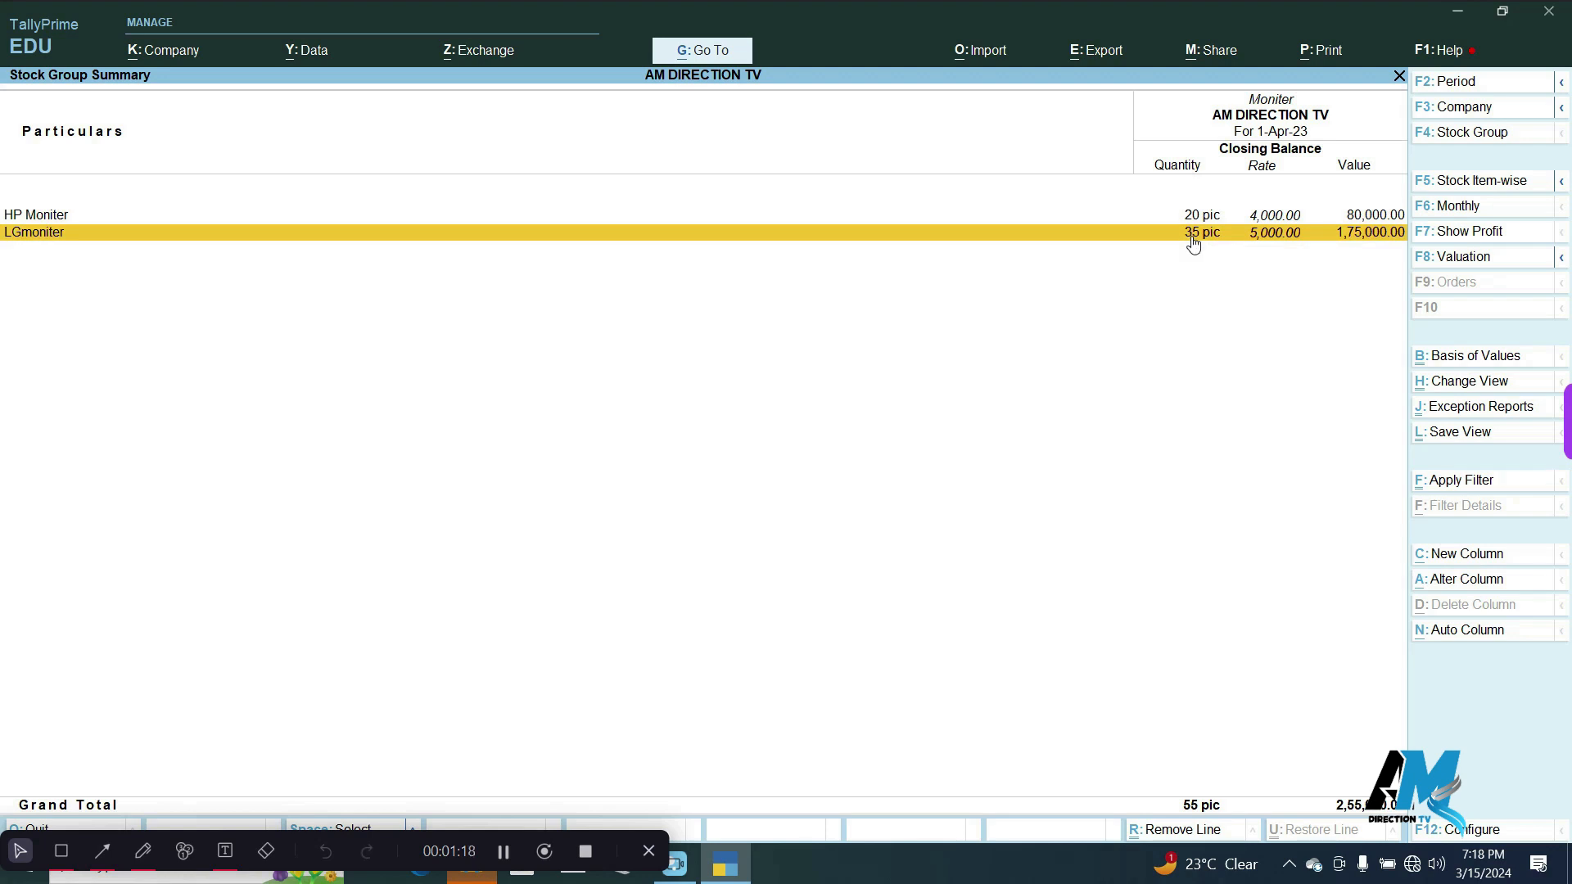
{"action": "left_click", "coordinate": [1193, 238]}
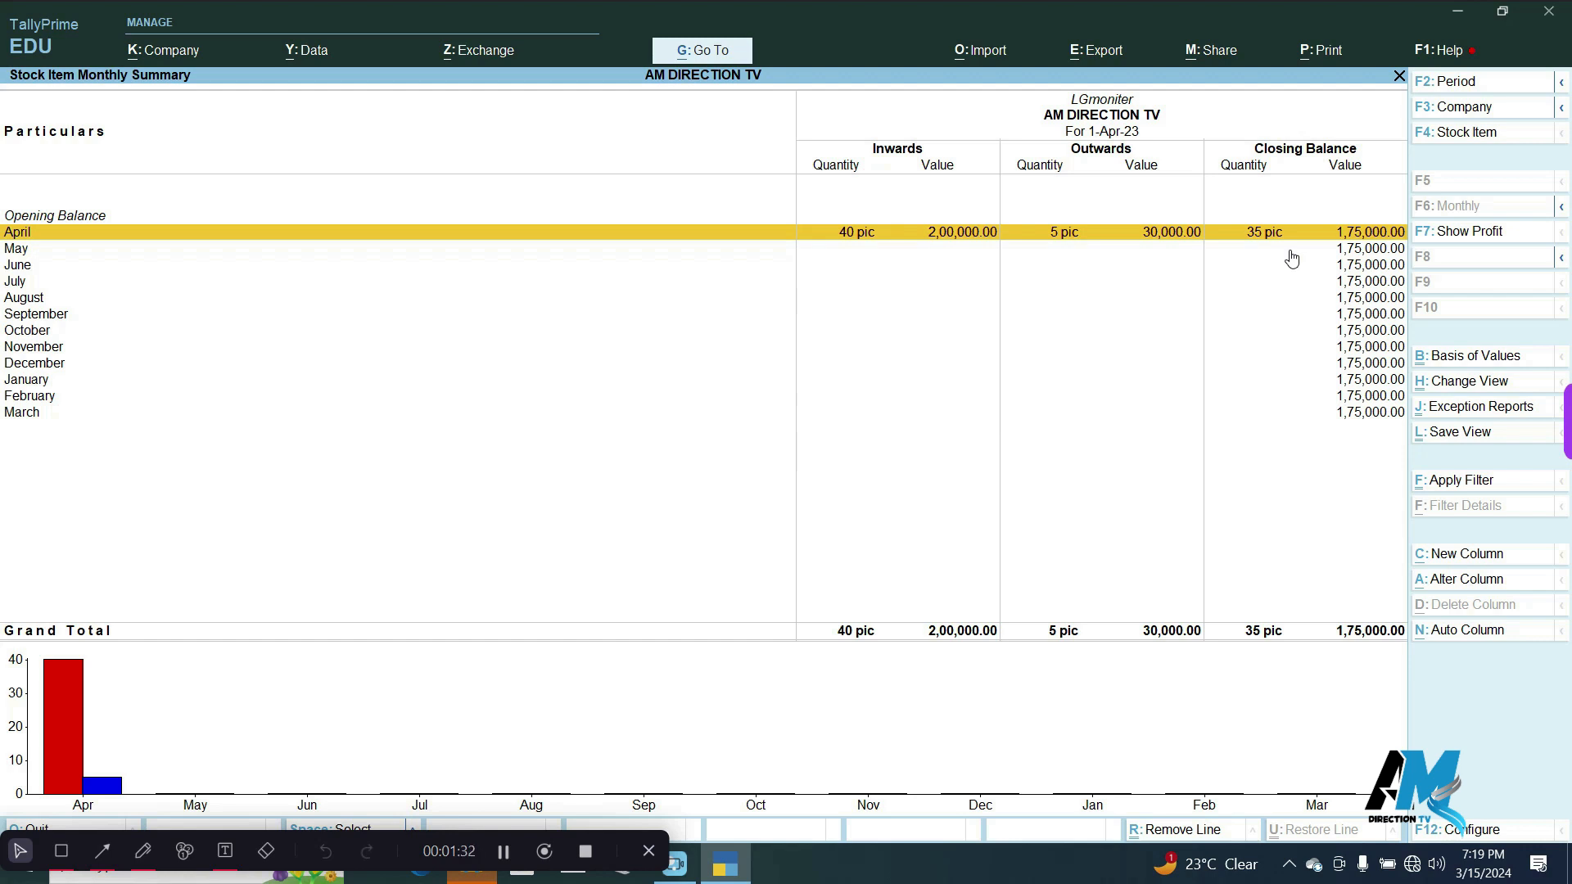
{"action": "key", "text": "Escape"}
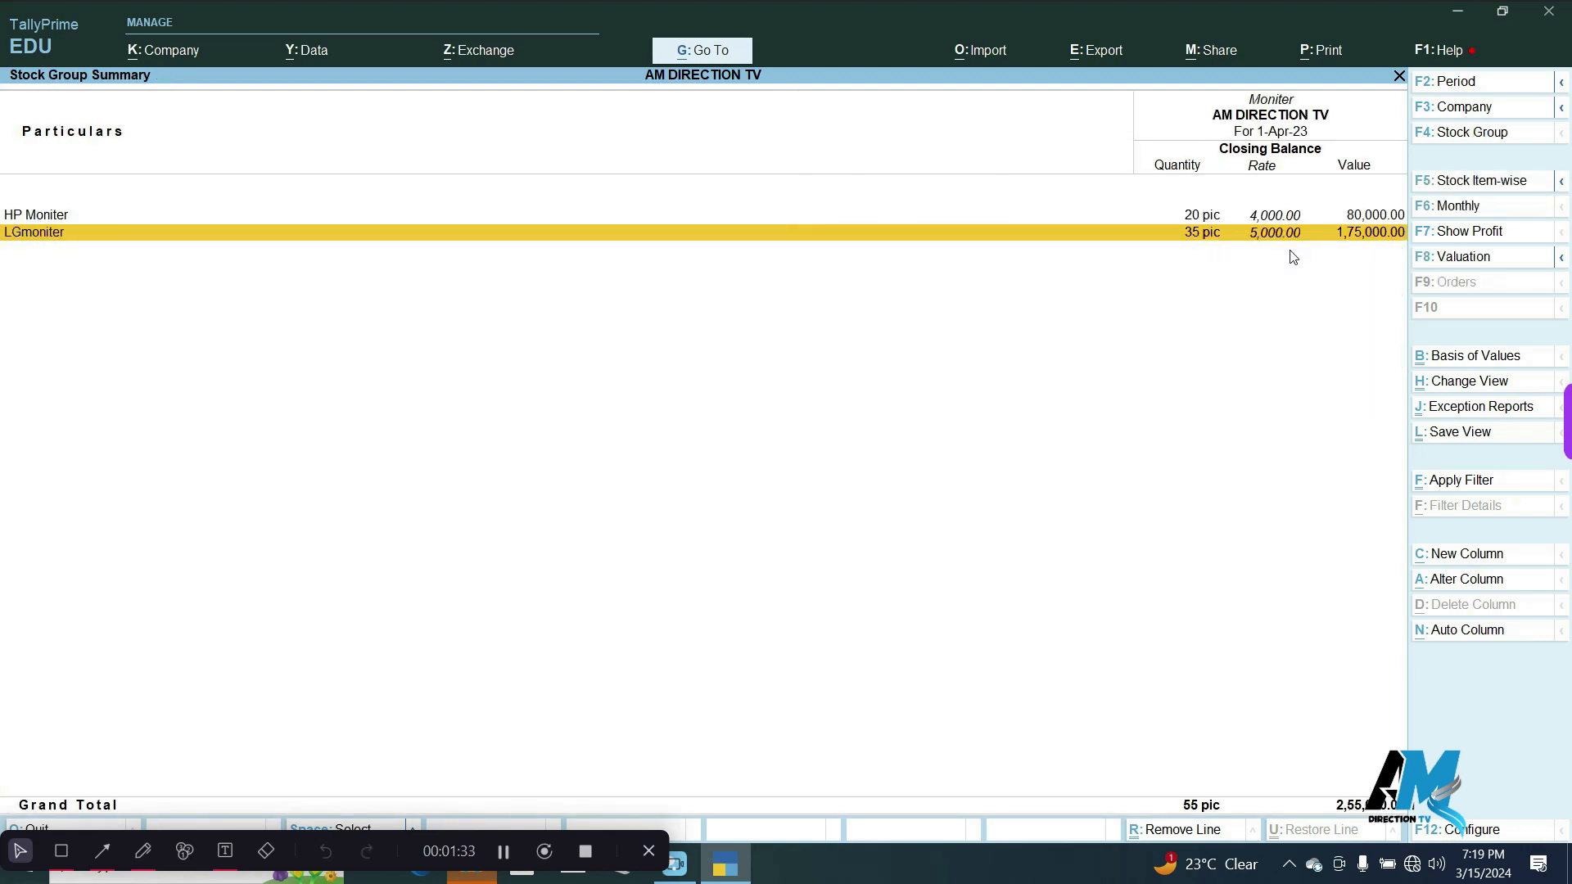
{"action": "key", "text": "Escape"}
{"action": "key", "text": "Escape"}
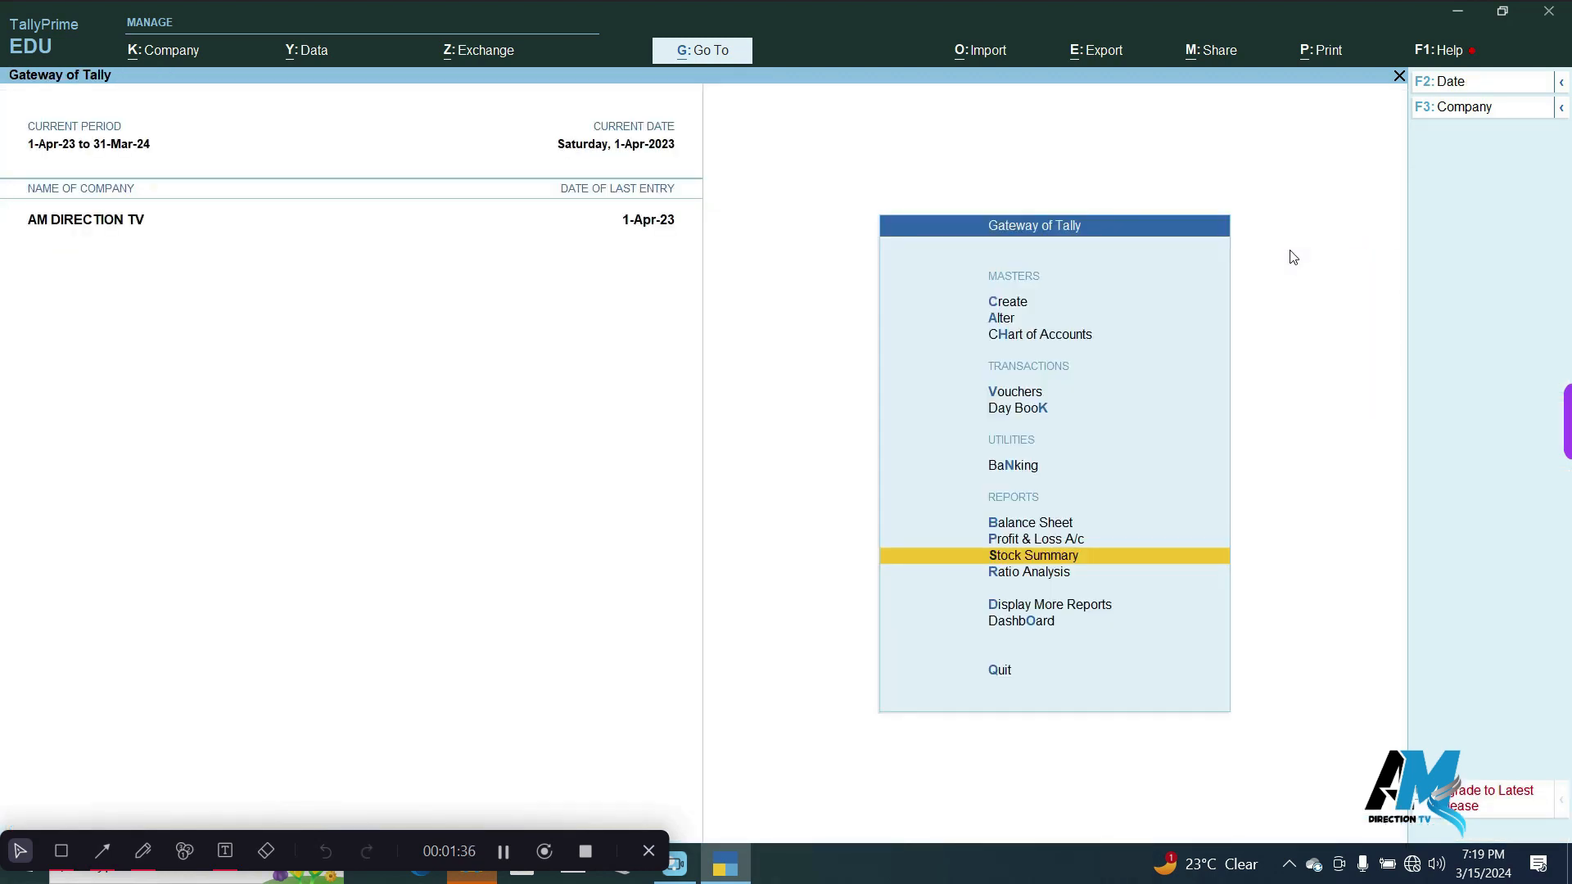